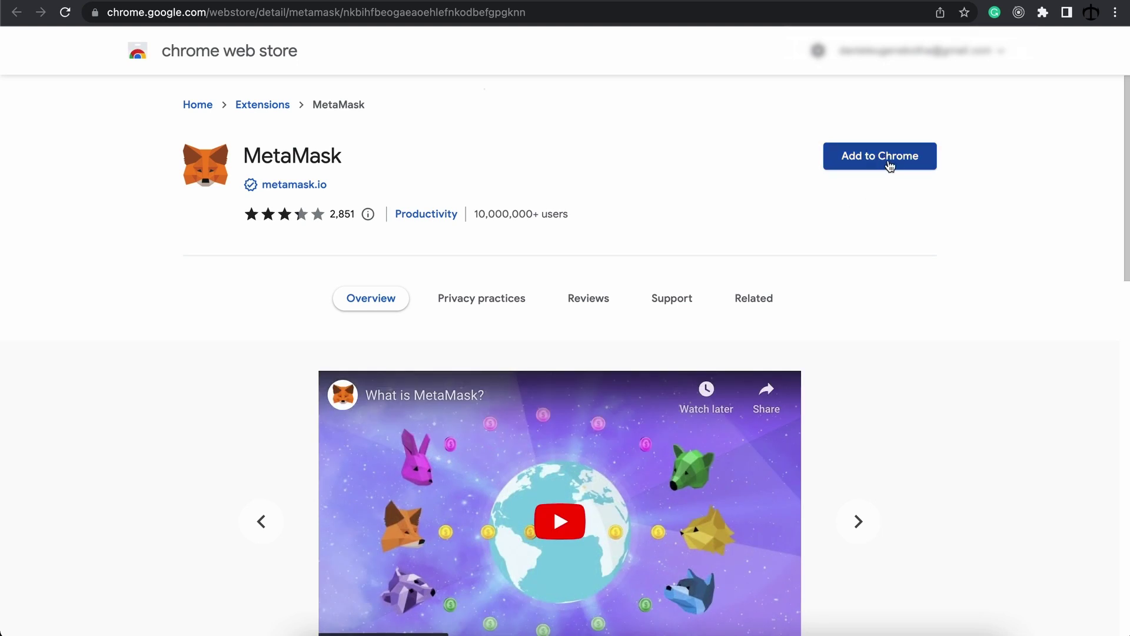
Add the MetaMask extension to Chrome from the Web Store and confirm the installation.
{"action": "left_click", "coordinate": [881, 163]}
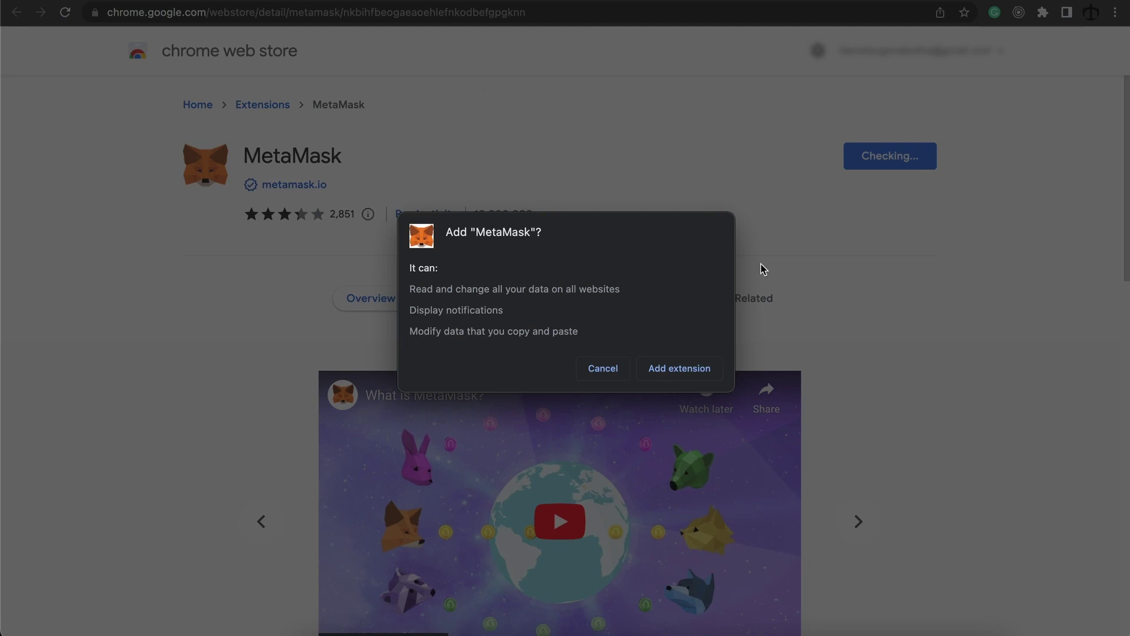
{"action": "left_click", "coordinate": [692, 367]}
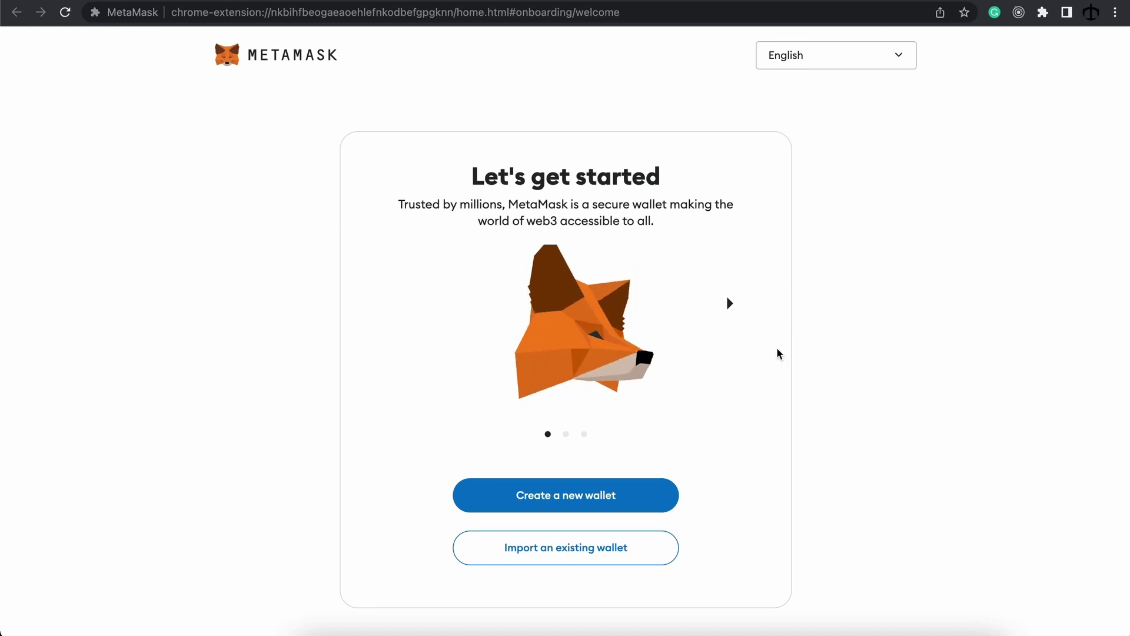
Pin MetaMask to the Chrome toolbar from the Extensions menu.
{"action": "left_click", "coordinate": [1044, 13]}
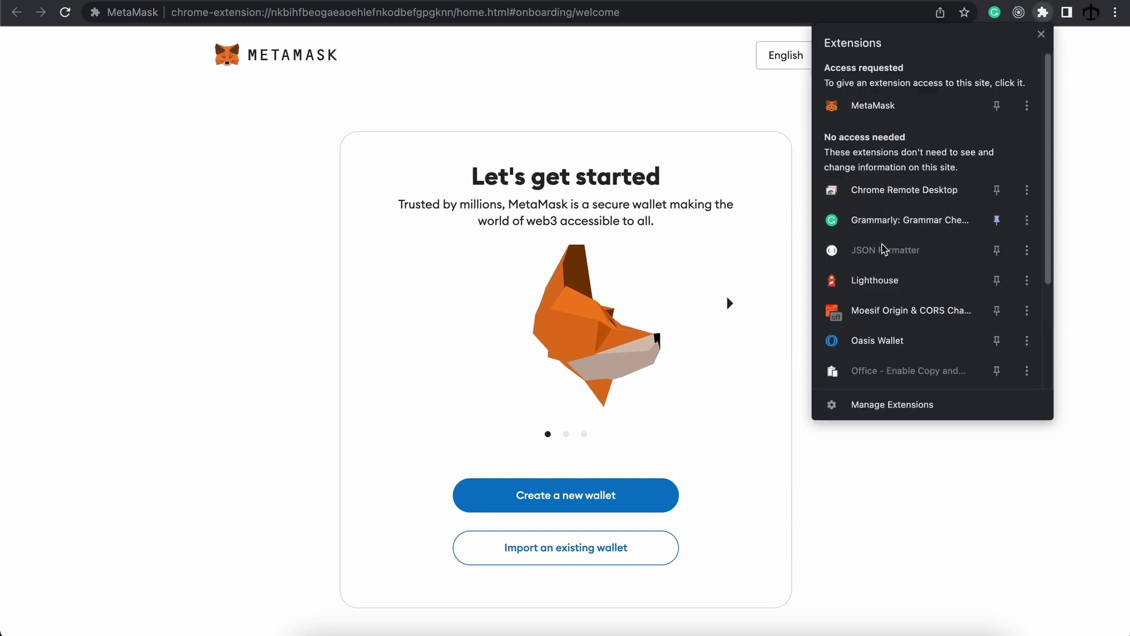
{"action": "scroll", "coordinate": [883, 246], "scroll_direction": "down", "scroll_amount": 5}
{"action": "scroll", "coordinate": [884, 249], "scroll_direction": "up", "scroll_amount": 5}
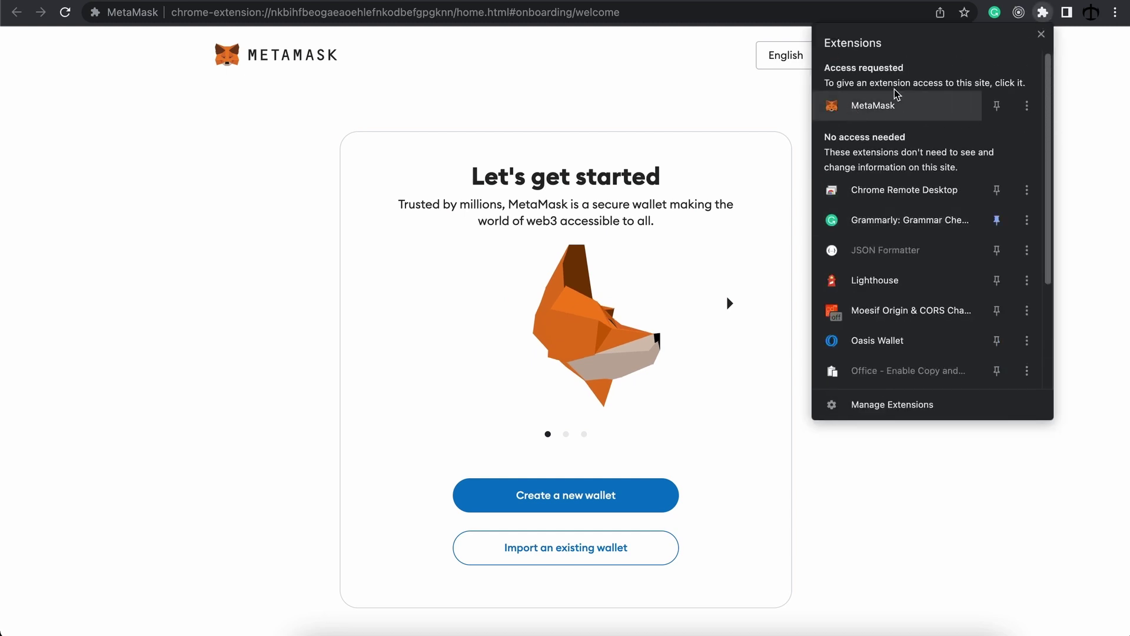
{"action": "left_click", "coordinate": [870, 108]}
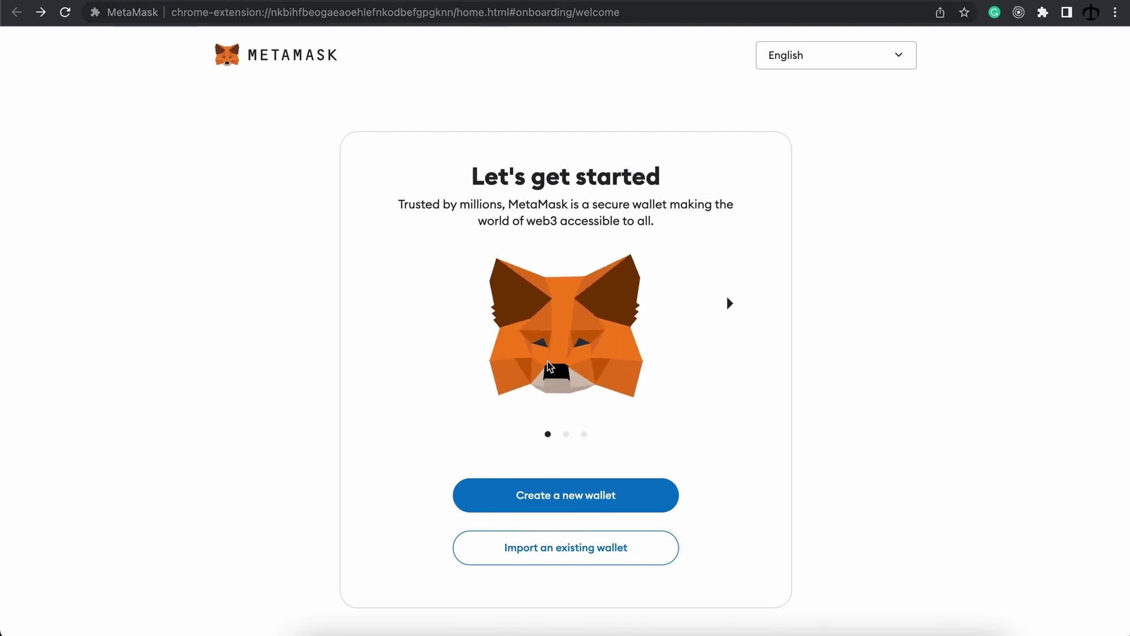
Choose to create a new wallet and agree to share anonymous usage data.
{"action": "left_click", "coordinate": [574, 504]}
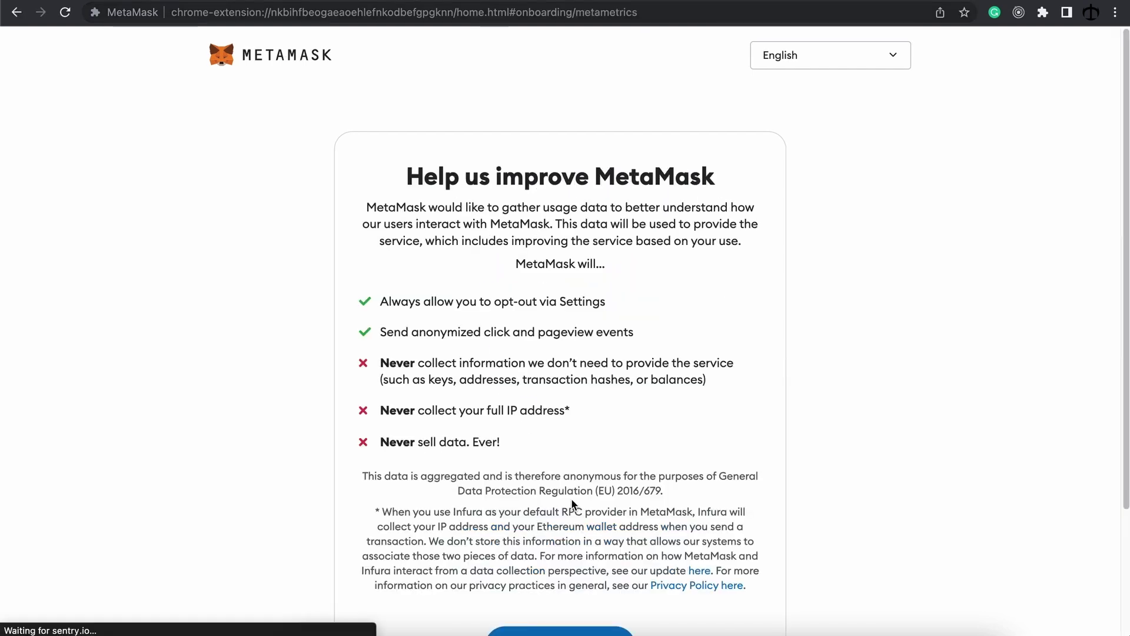
{"action": "scroll", "coordinate": [560, 389], "scroll_direction": "down", "scroll_amount": 2}
{"action": "scroll", "coordinate": [536, 334], "scroll_direction": "down", "scroll_amount": 2}
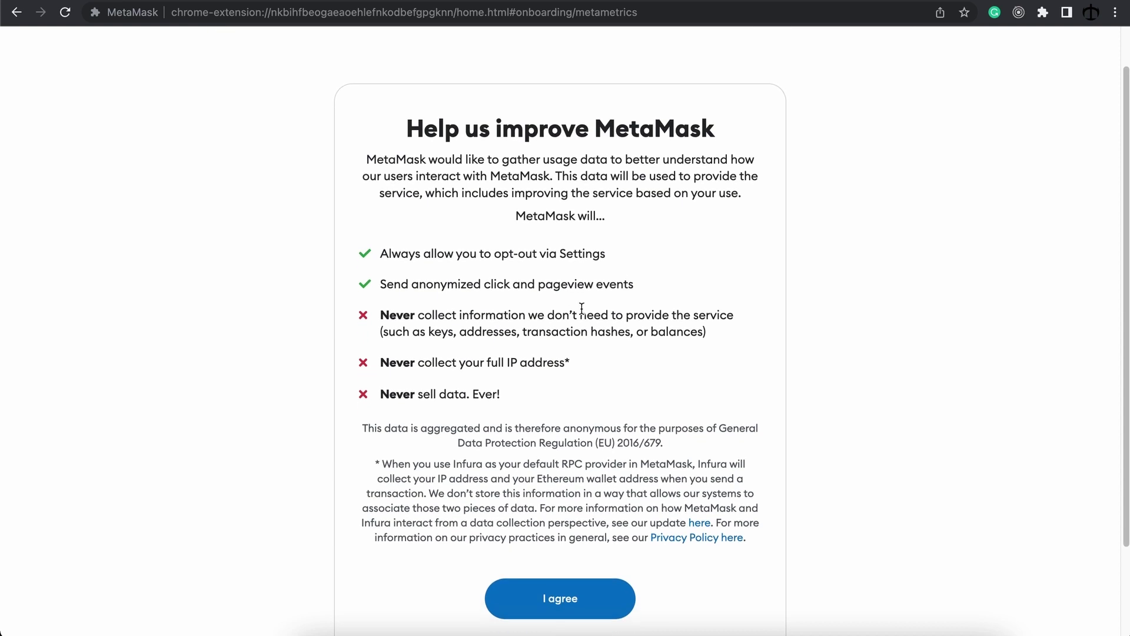
{"action": "scroll", "coordinate": [632, 339], "scroll_direction": "down", "scroll_amount": 3}
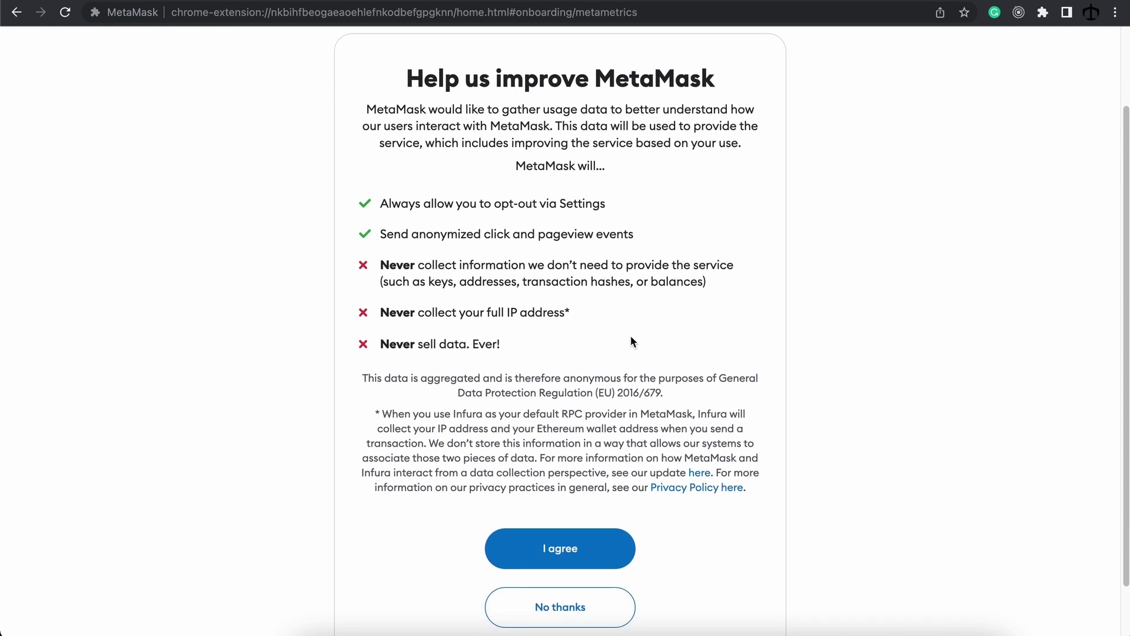
{"action": "left_click", "coordinate": [574, 491]}
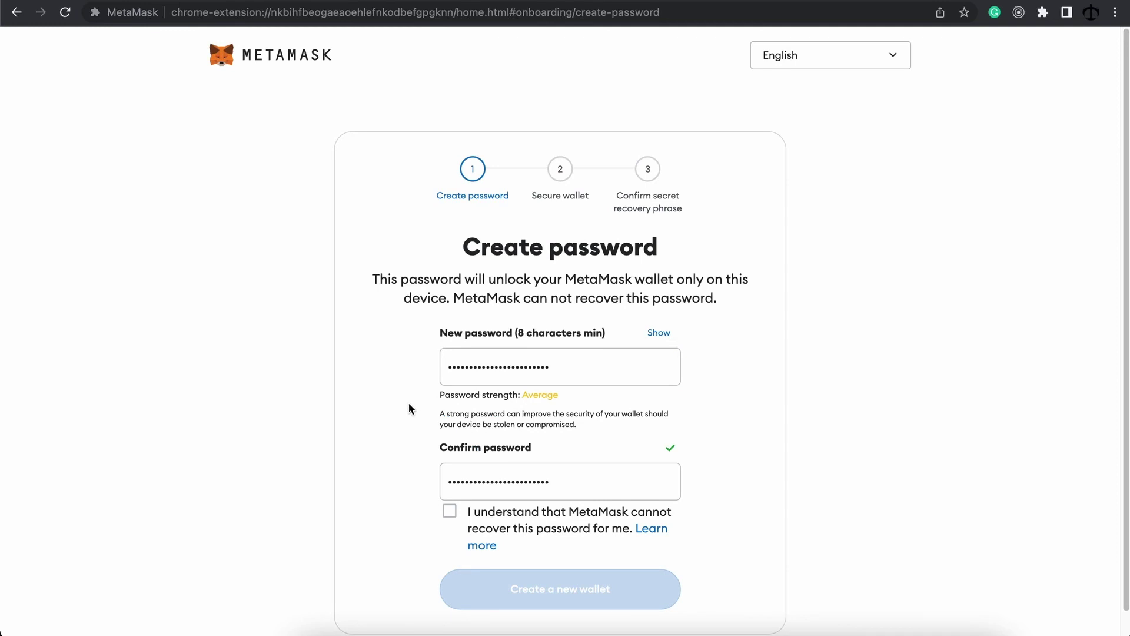
Tick the checkbox acknowledging MetaMask cannot recover the wallet password.
{"action": "left_click", "coordinate": [449, 513]}
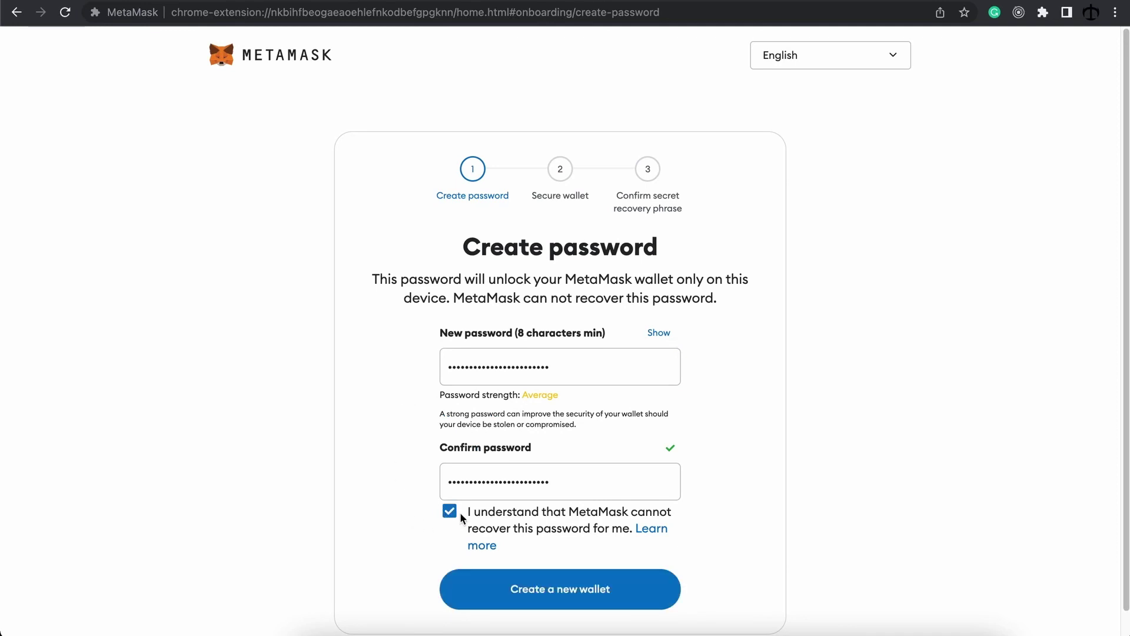
{"action": "left_click", "coordinate": [547, 587]}
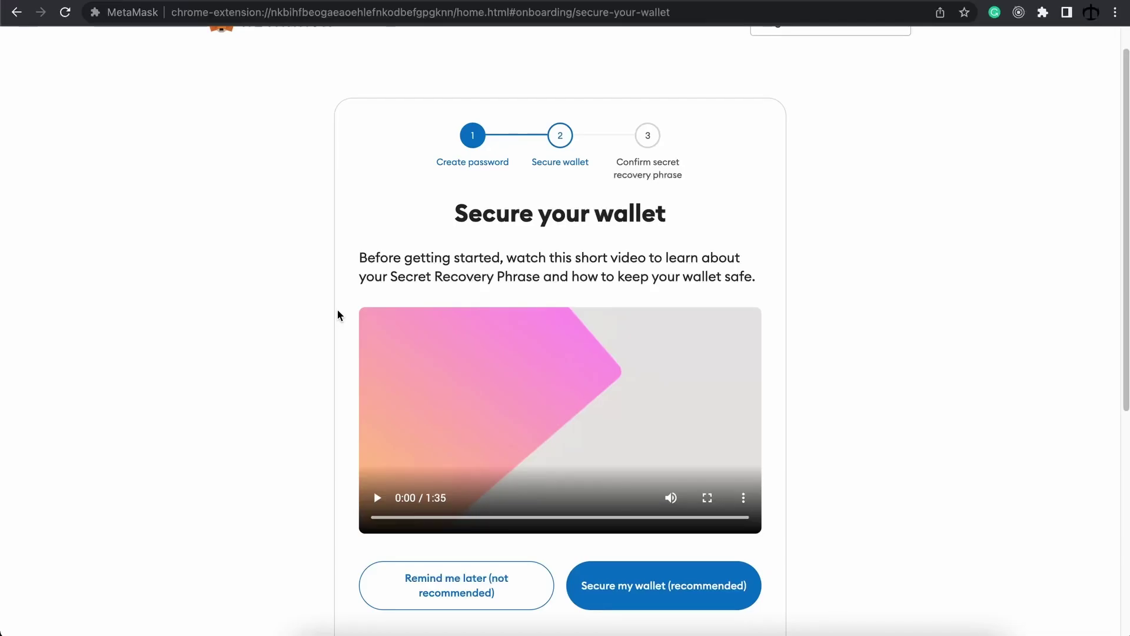
{"action": "scroll", "coordinate": [338, 315], "scroll_direction": "down", "scroll_amount": 1}
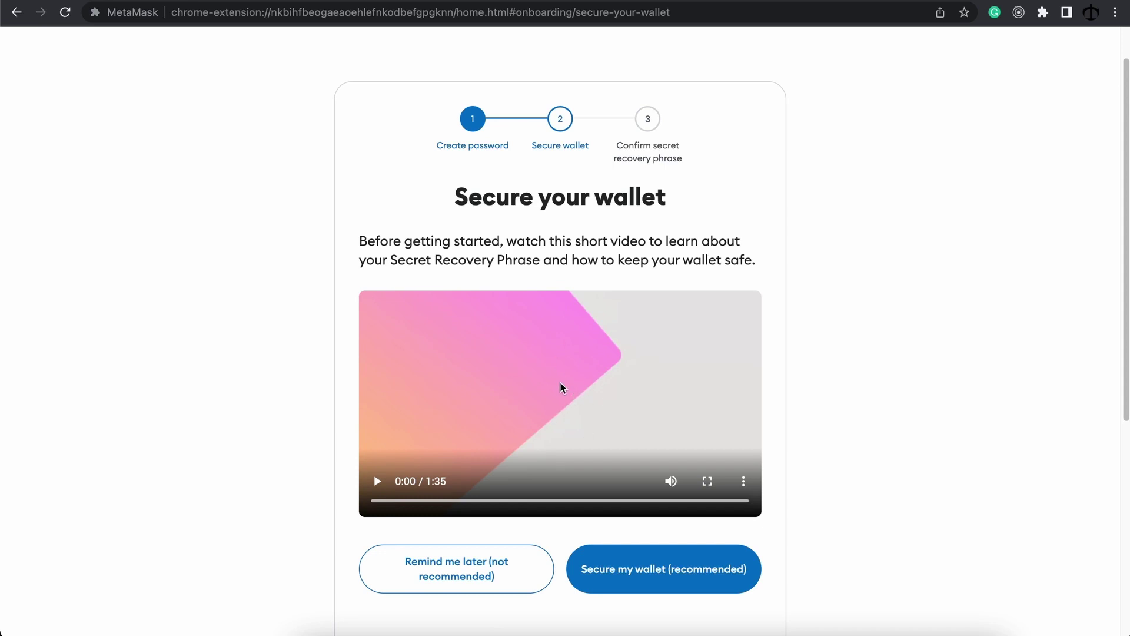
{"action": "scroll", "coordinate": [562, 385], "scroll_direction": "down", "scroll_amount": 3}
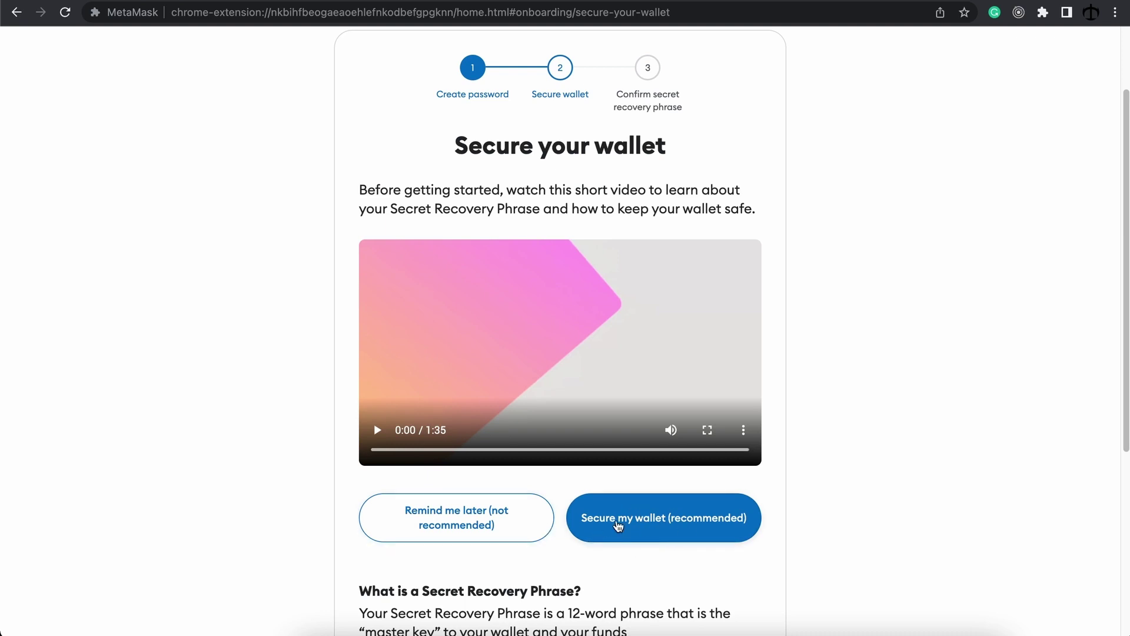
{"action": "scroll", "coordinate": [657, 525], "scroll_direction": "down", "scroll_amount": 1}
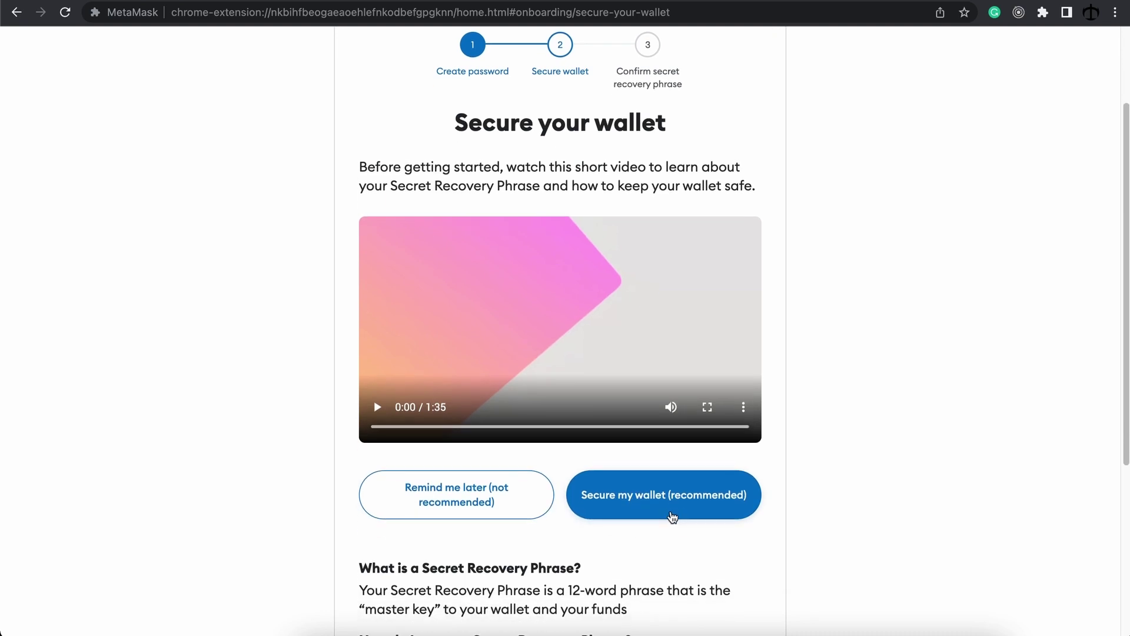
{"action": "scroll", "coordinate": [655, 497], "scroll_direction": "down", "scroll_amount": 5}
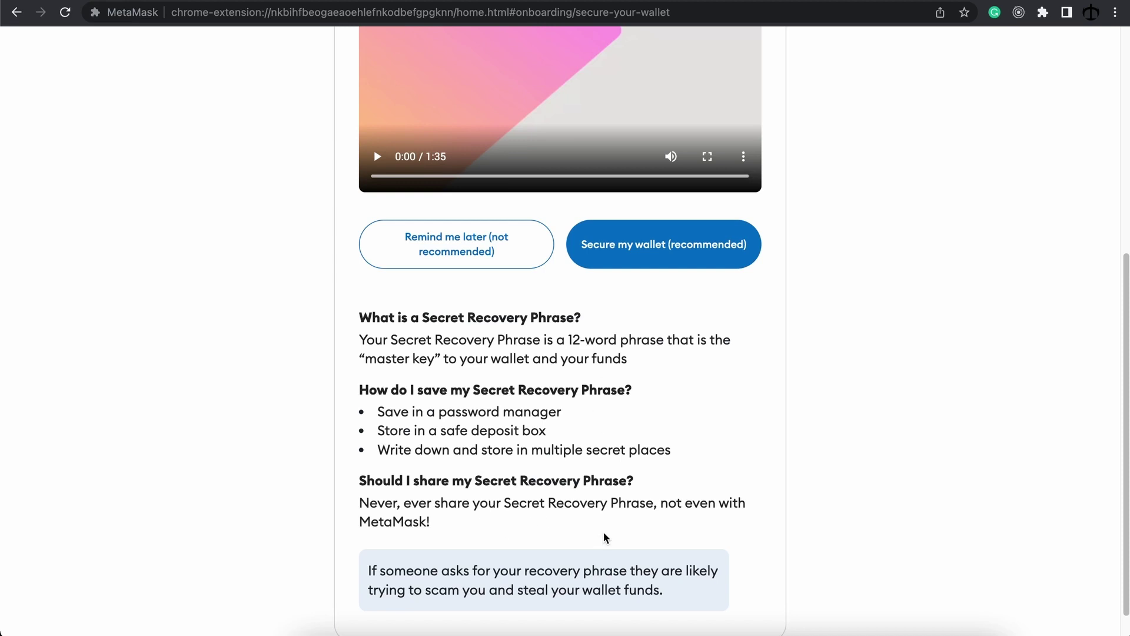
{"action": "scroll", "coordinate": [650, 404], "scroll_direction": "up", "scroll_amount": 3}
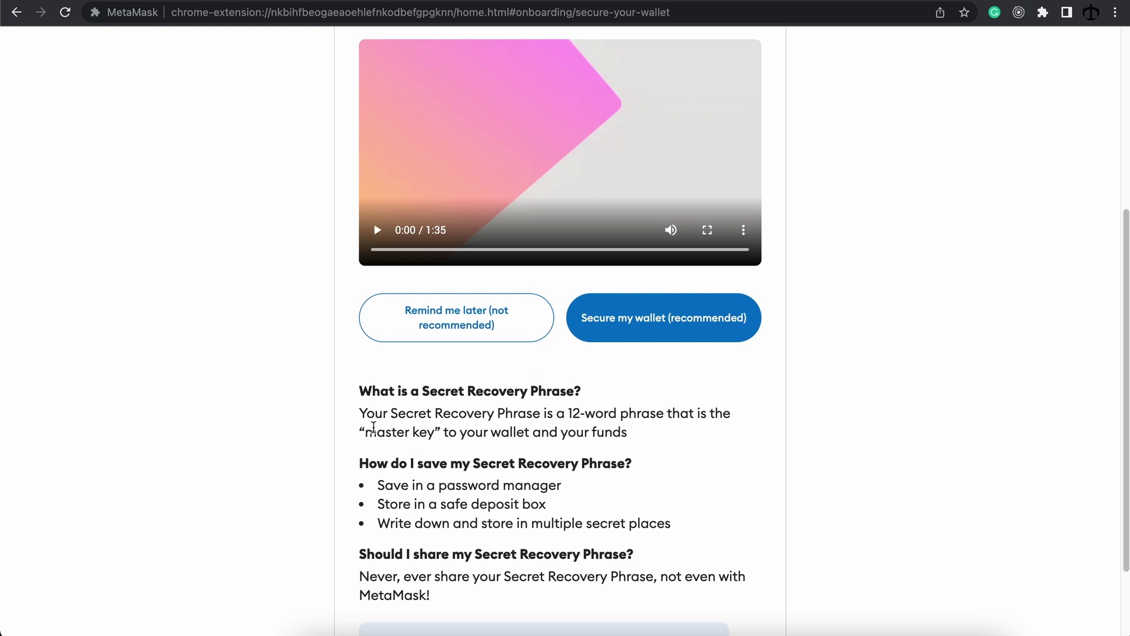
{"action": "left_click_drag", "start_coordinate": [365, 433], "coordinate": [434, 434]}
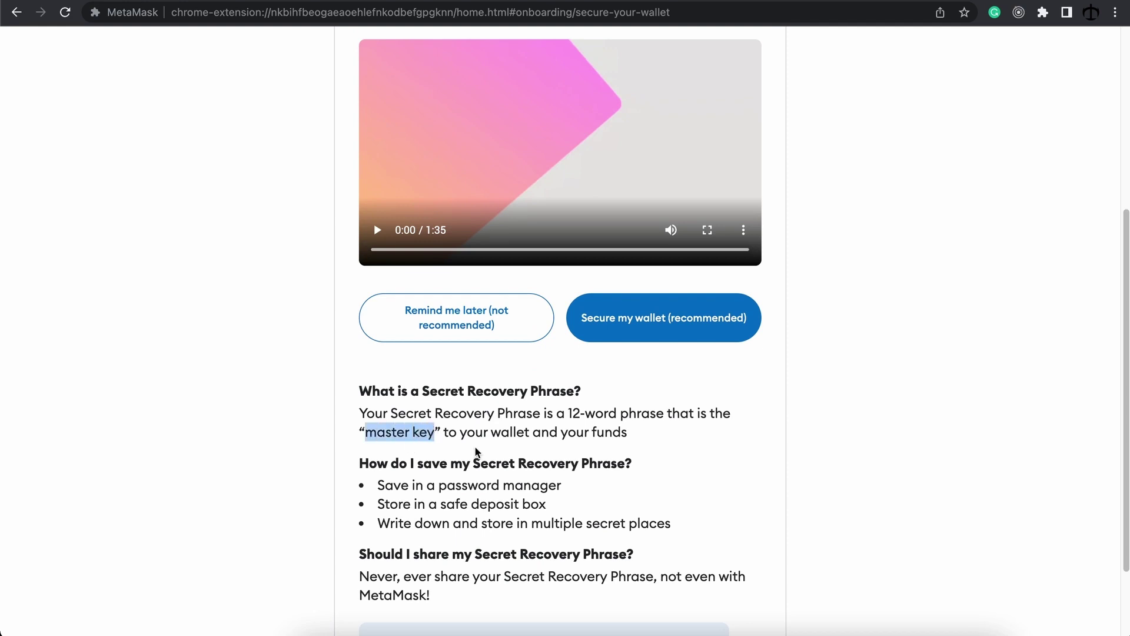
{"action": "left_click", "coordinate": [476, 453]}
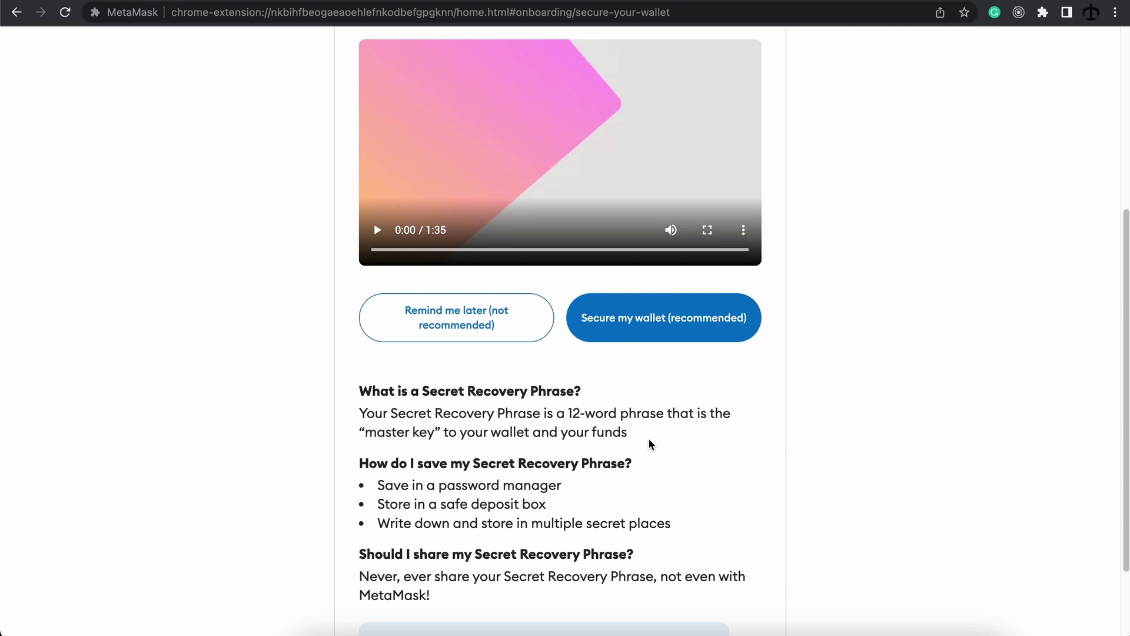
{"action": "scroll", "coordinate": [650, 445], "scroll_direction": "up", "scroll_amount": 5}
{"action": "scroll", "coordinate": [651, 444], "scroll_direction": "up", "scroll_amount": 3}
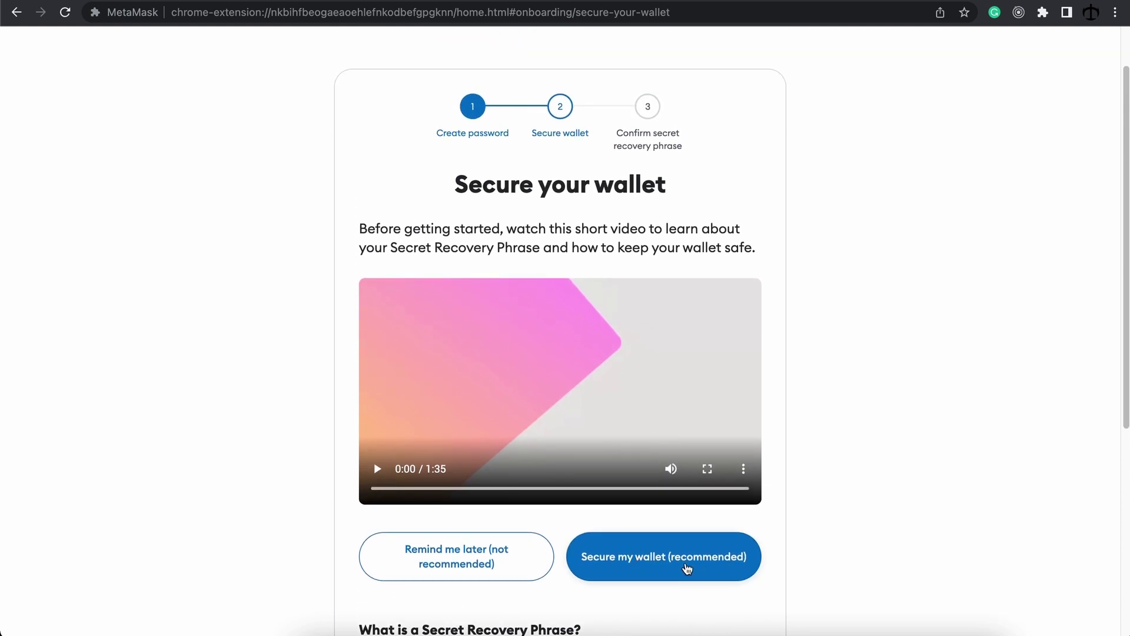
Start securing the wallet and reveal the Secret Recovery Phrase.
{"action": "left_click", "coordinate": [687, 567]}
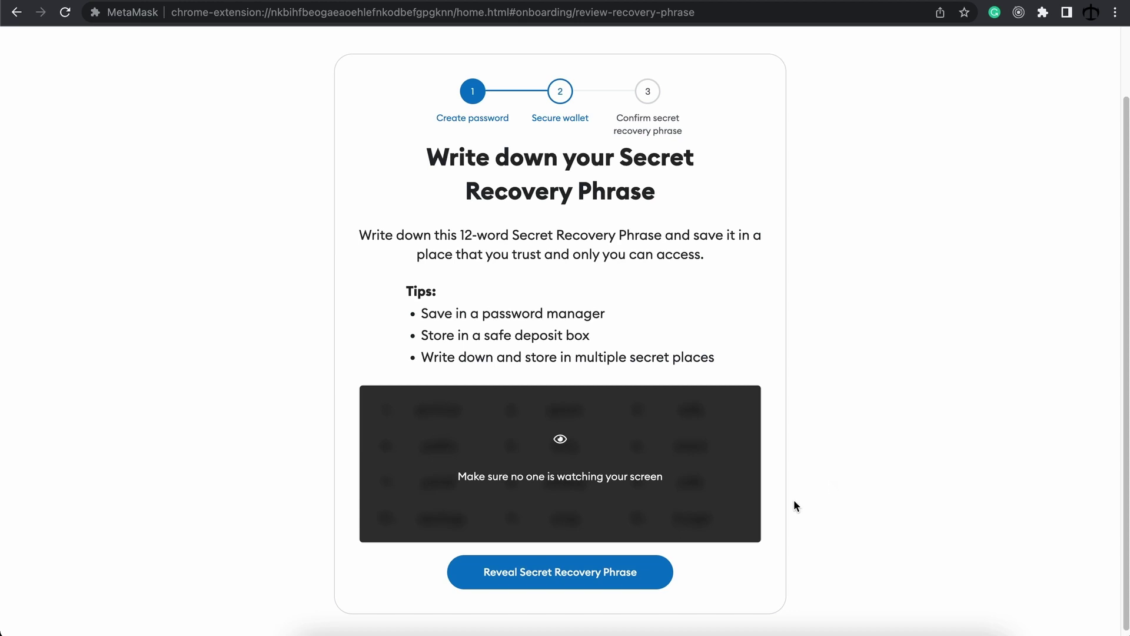
{"action": "left_click", "coordinate": [578, 582]}
{"action": "scroll", "coordinate": [839, 439], "scroll_direction": "down", "scroll_amount": 1}
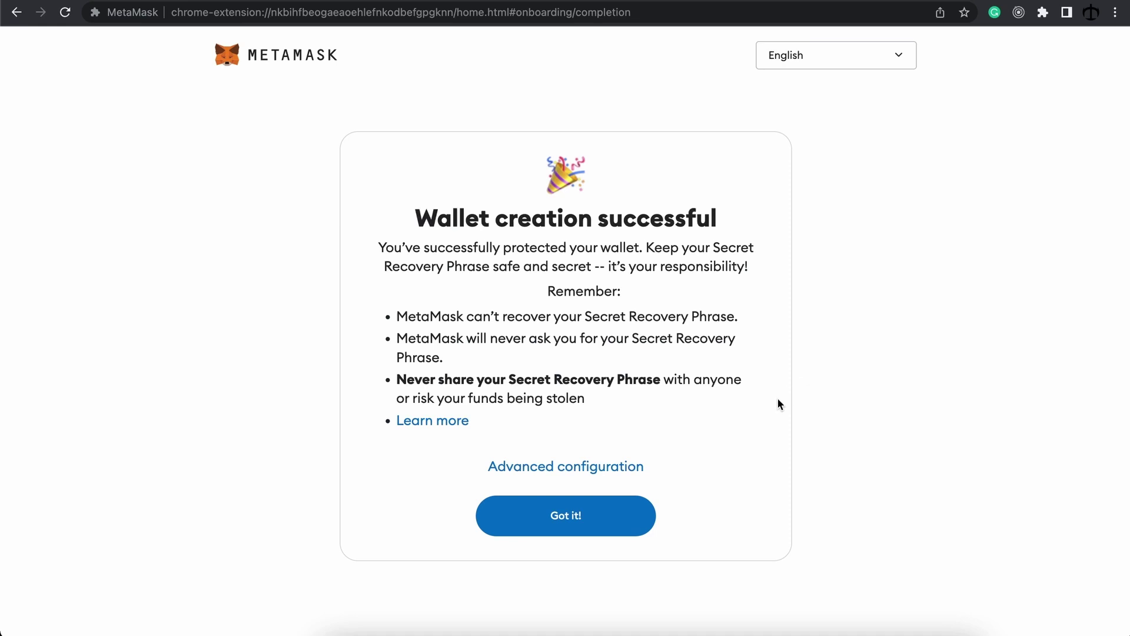
Finish onboarding and dismiss the portfolio announcement to view Account 1's 0 ETH balance.
{"action": "left_click", "coordinate": [592, 523]}
{"action": "left_click", "coordinate": [572, 557]}
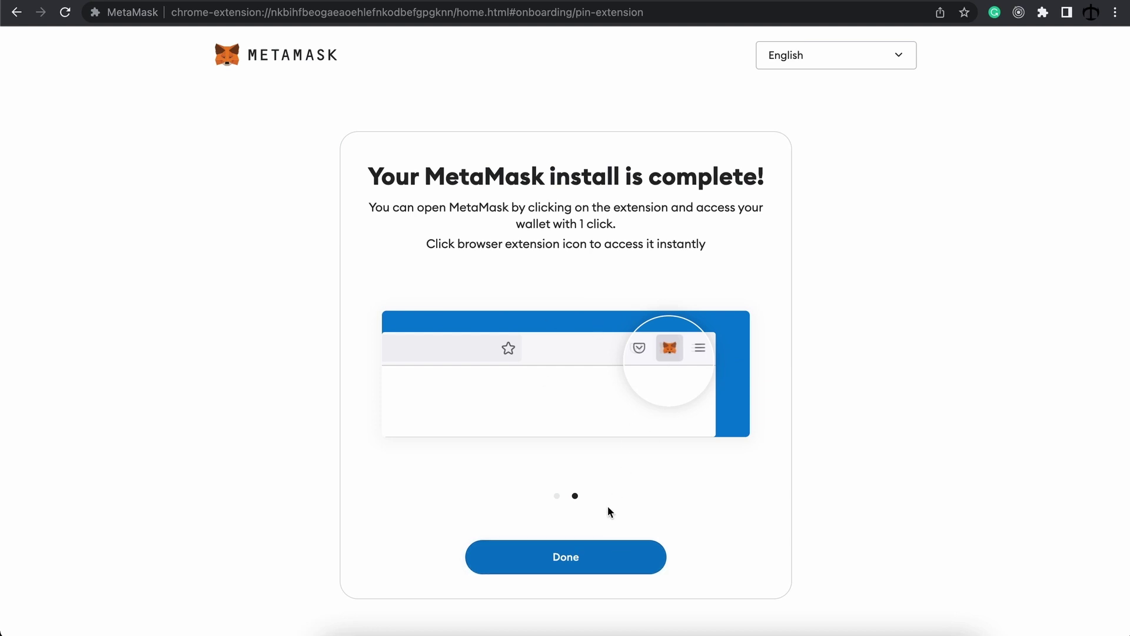
{"action": "left_click", "coordinate": [607, 562]}
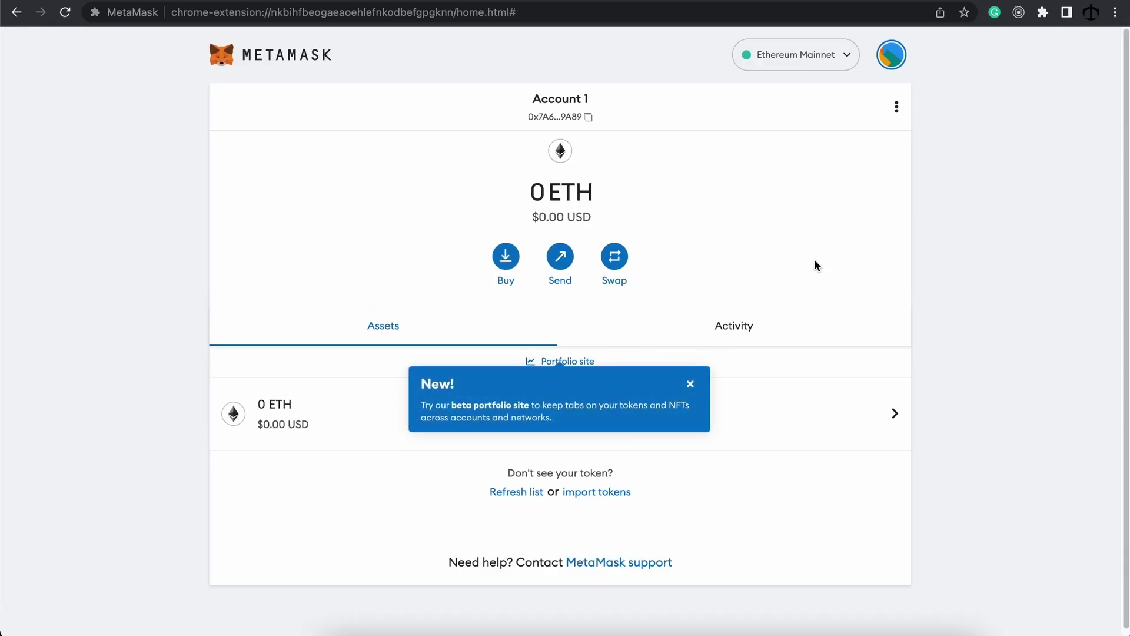
{"action": "left_click", "coordinate": [691, 384]}
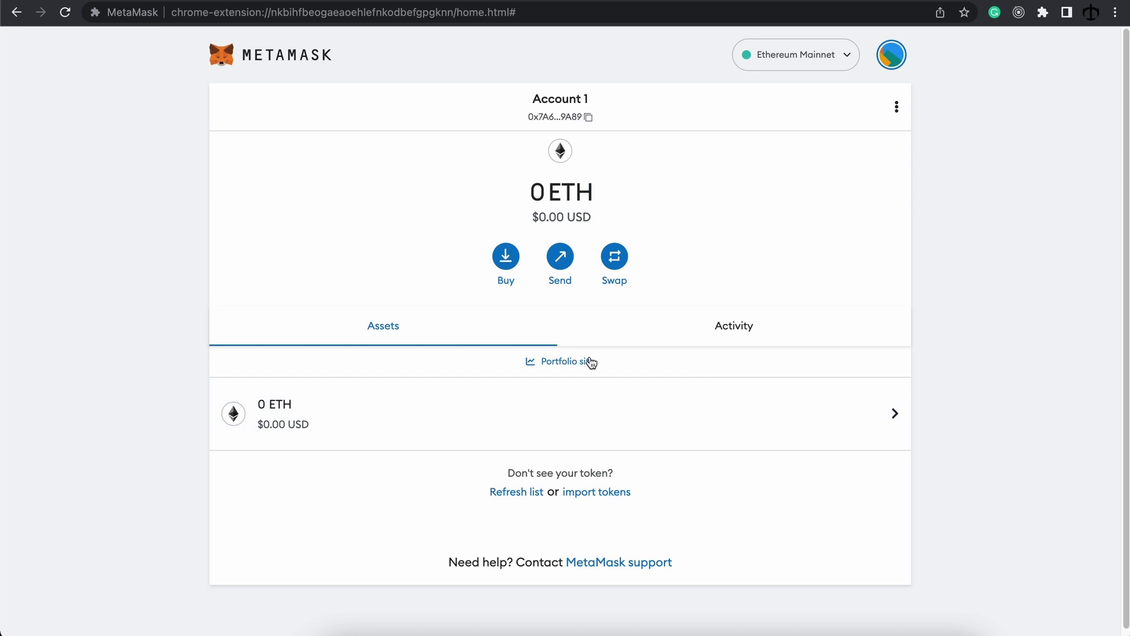
{"action": "double_click", "coordinate": [567, 191]}
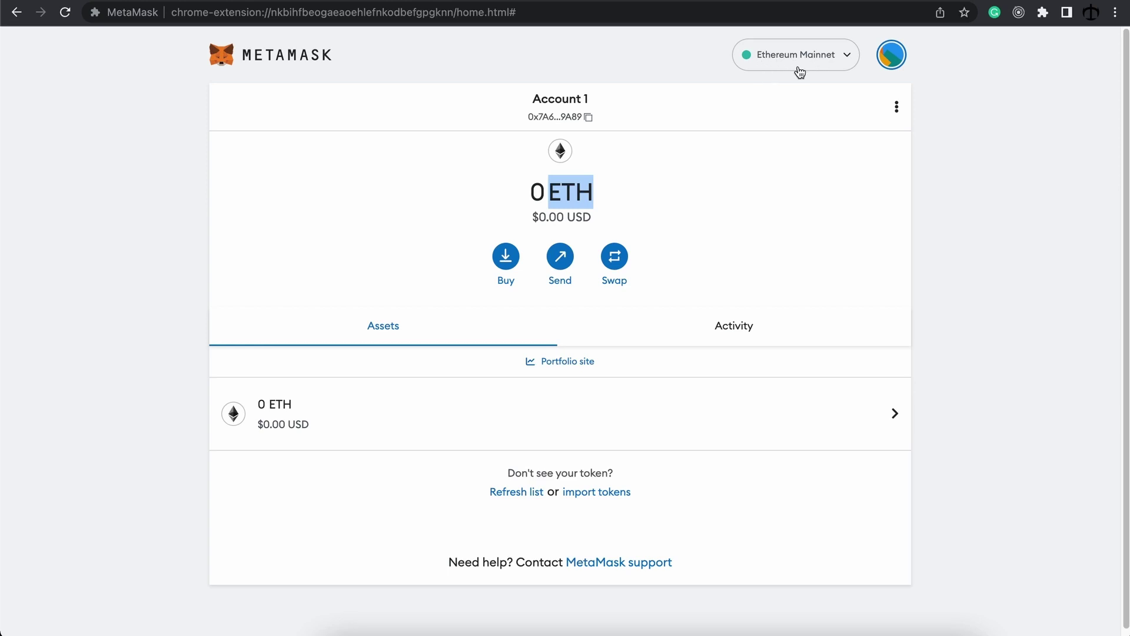
{"action": "left_click", "coordinate": [757, 168]}
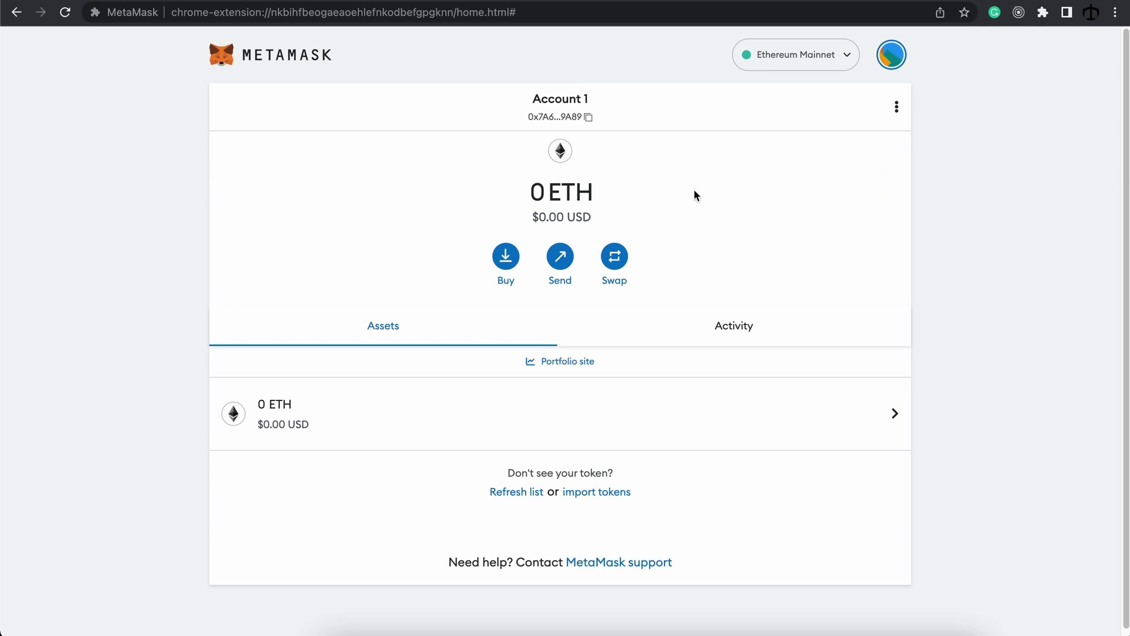
Pin MetaMask from the Extensions menu and dismiss the What's new notice.
{"action": "left_click", "coordinate": [1044, 13]}
{"action": "left_click", "coordinate": [890, 107]}
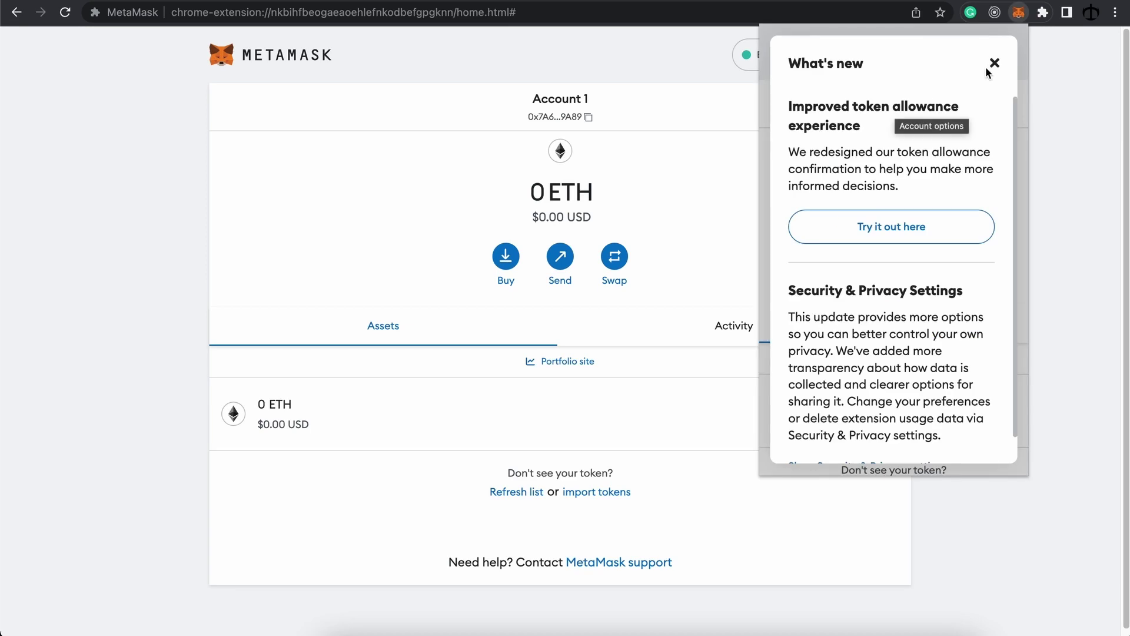
{"action": "left_click", "coordinate": [995, 64]}
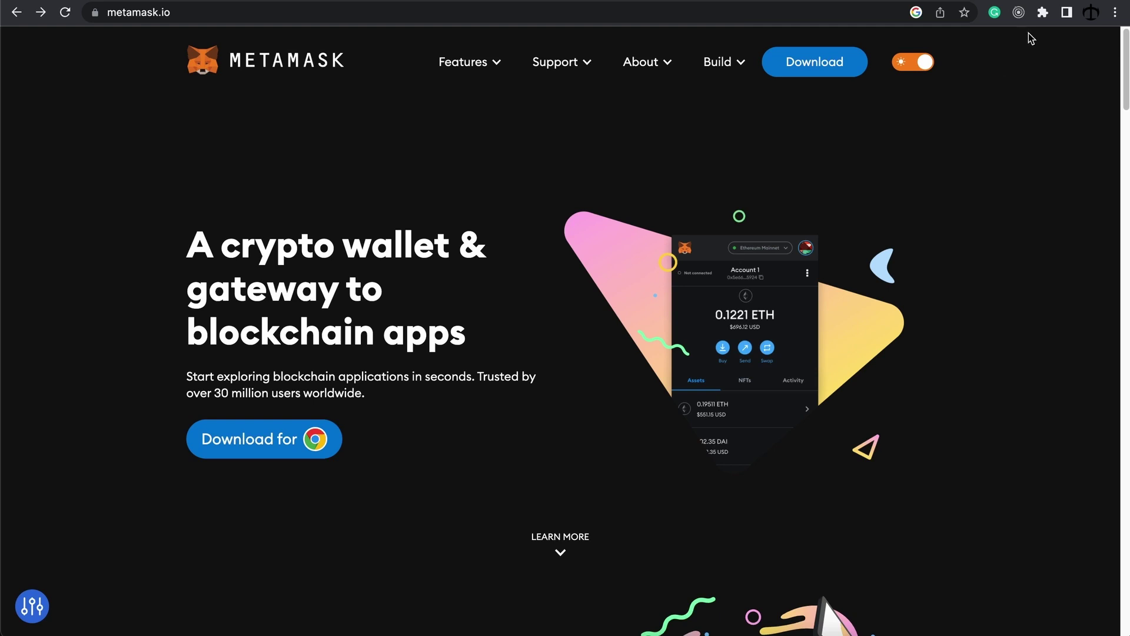
Open the MetaMask wallet popup over metamask.io and close its What's new notice.
{"action": "left_click", "coordinate": [1043, 12]}
{"action": "left_click", "coordinate": [901, 181]}
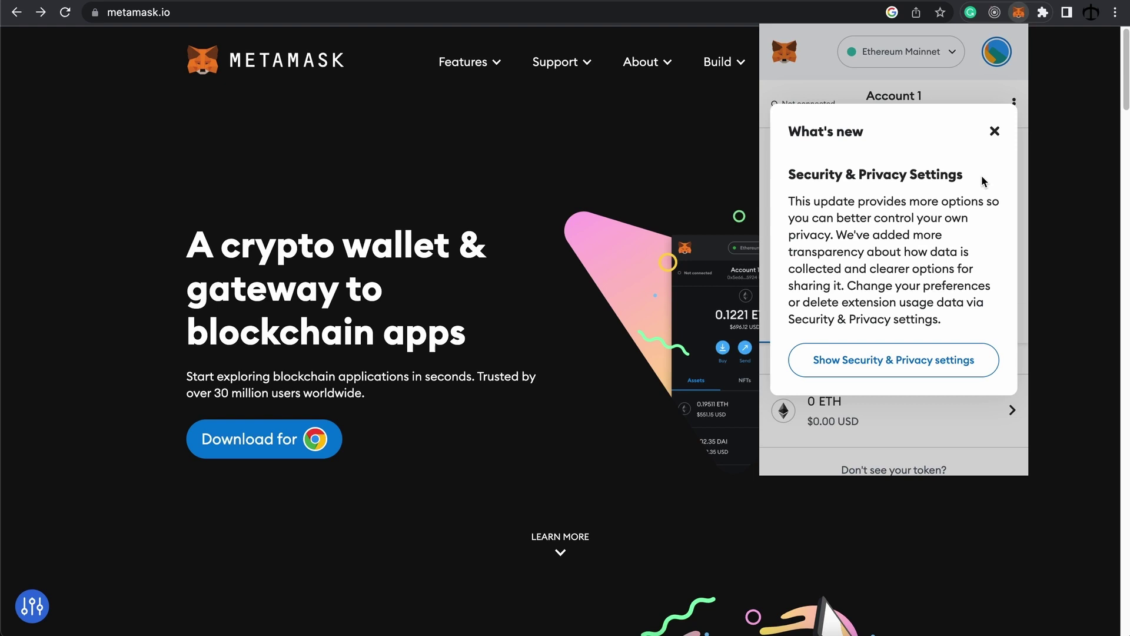
{"action": "left_click", "coordinate": [995, 131]}
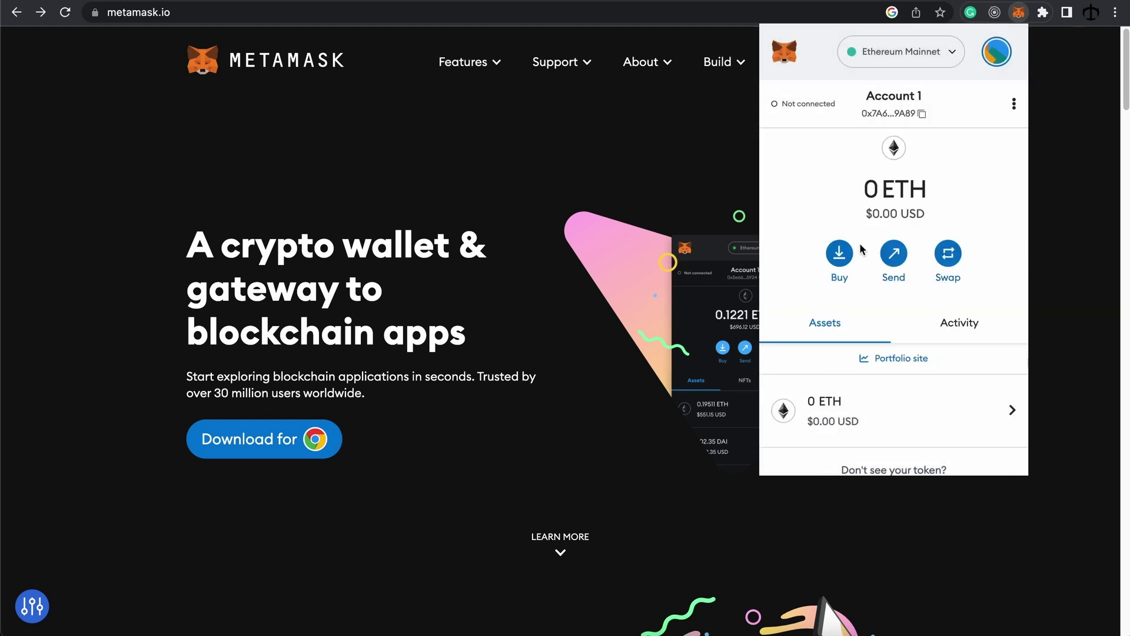
{"action": "scroll", "coordinate": [842, 306], "scroll_direction": "down", "scroll_amount": 2}
{"action": "scroll", "coordinate": [922, 354], "scroll_direction": "up", "scroll_amount": 2}
{"action": "left_click", "coordinate": [914, 58]}
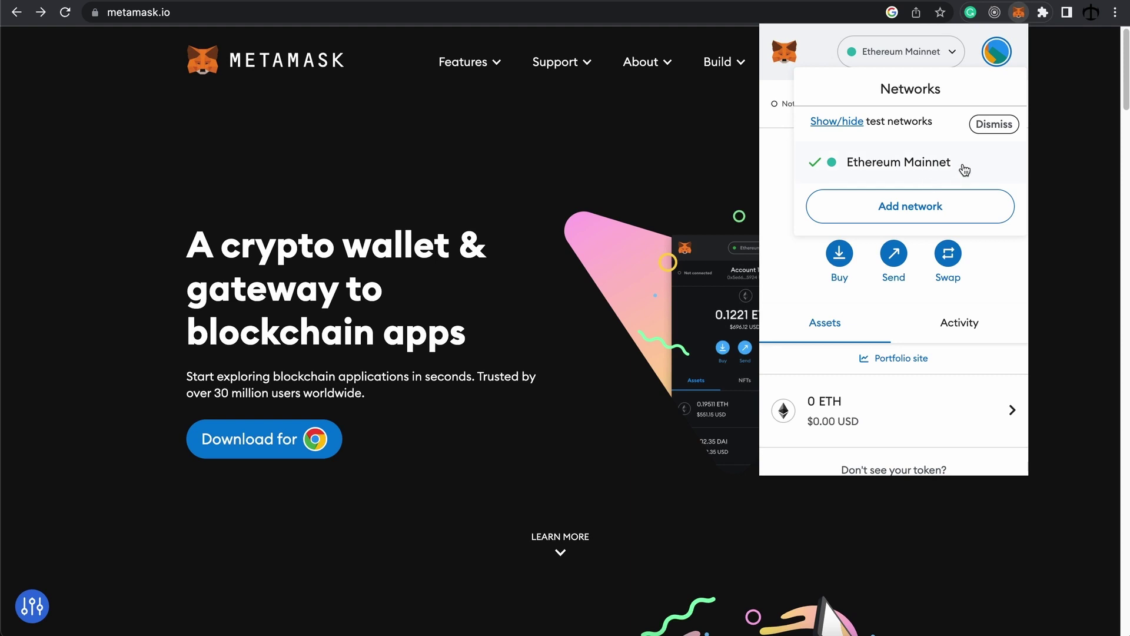
{"action": "left_click", "coordinate": [825, 56]}
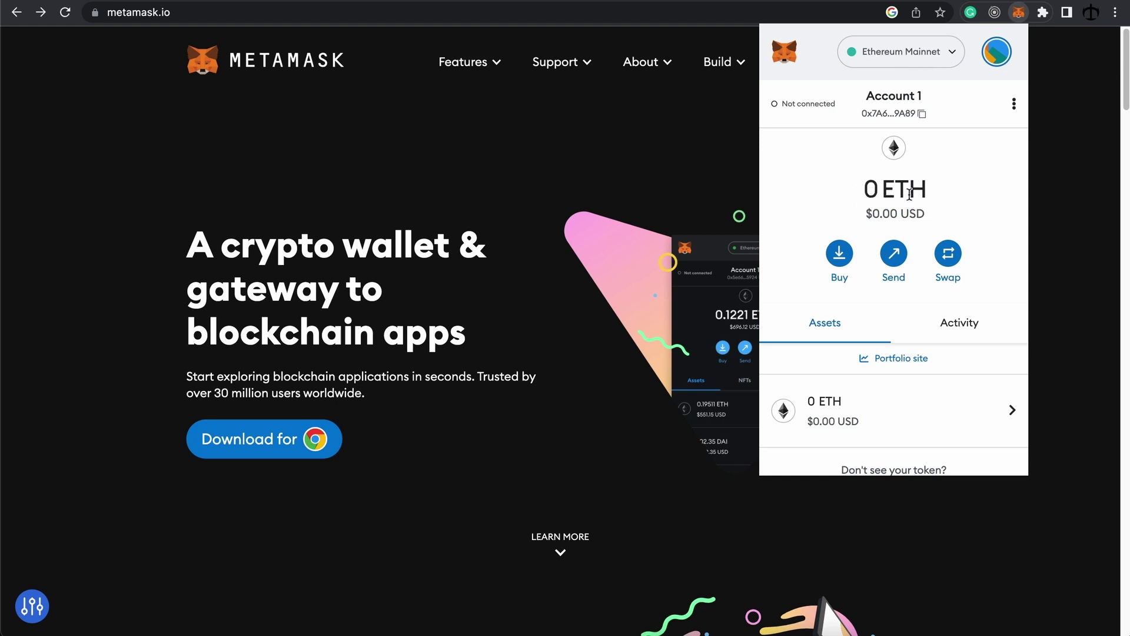
{"action": "left_click", "coordinate": [900, 62]}
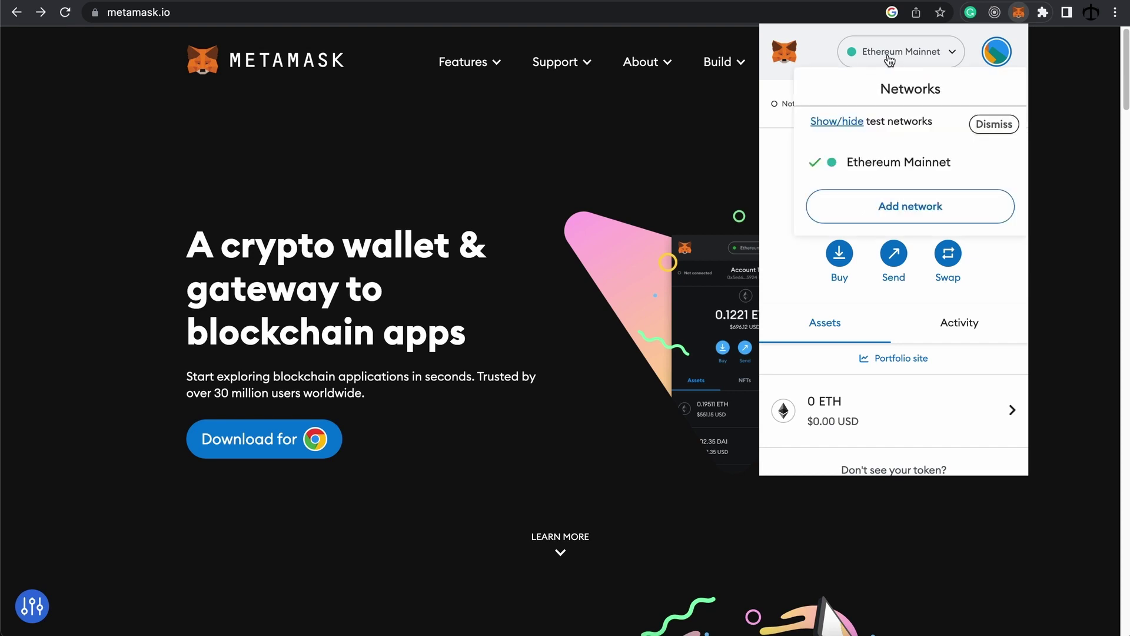
{"action": "left_click", "coordinate": [836, 57]}
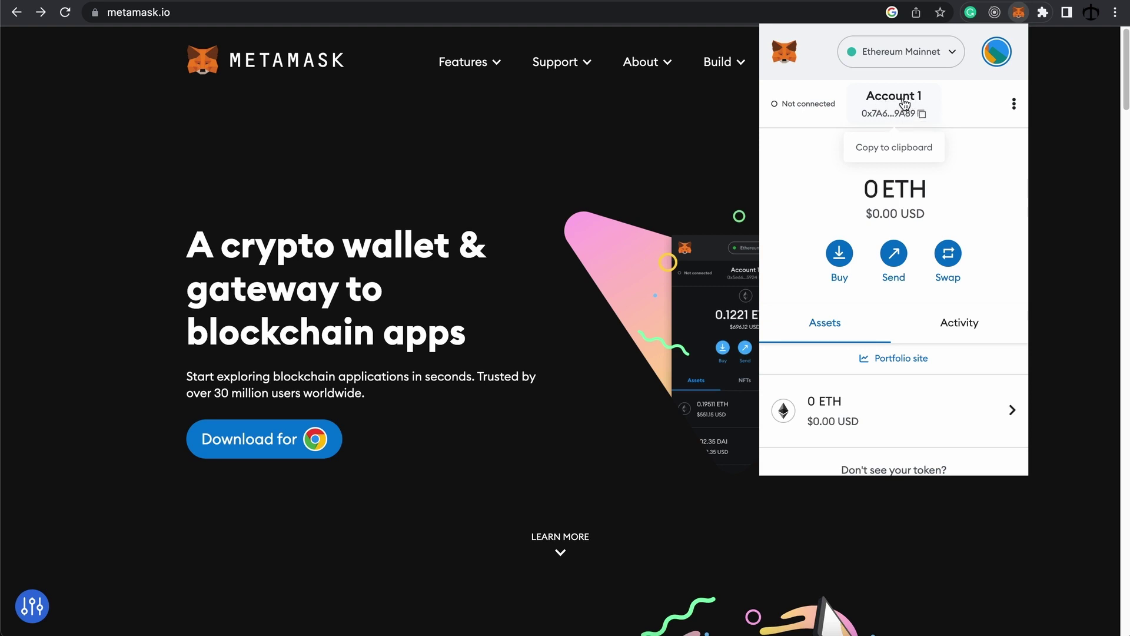
Open and close the My accounts list from the account avatar.
{"action": "left_click", "coordinate": [999, 52]}
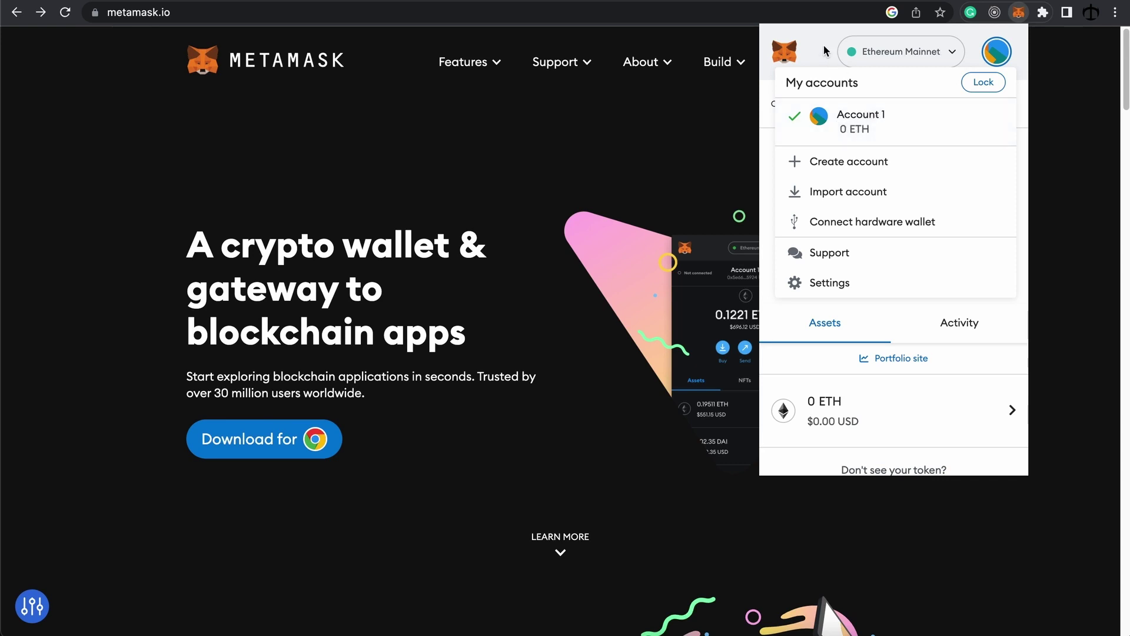
{"action": "left_click", "coordinate": [857, 106]}
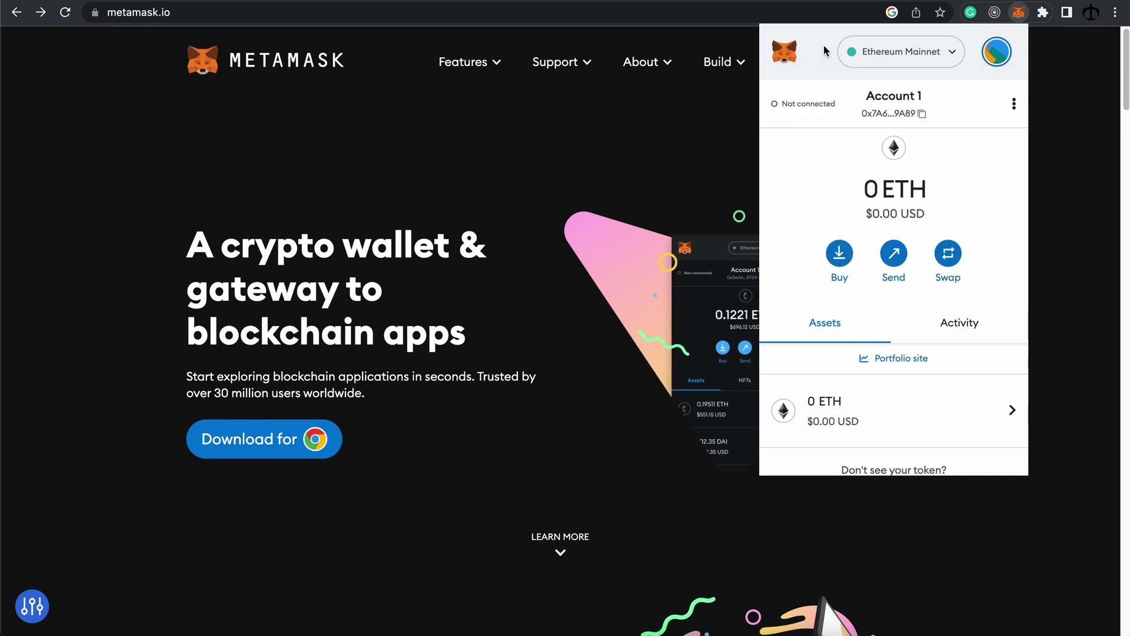
Copy Account 1's public address and paste it into the blank TextEdit document.
{"action": "left_click", "coordinate": [895, 112]}
{"action": "key", "text": "super+Tab"}
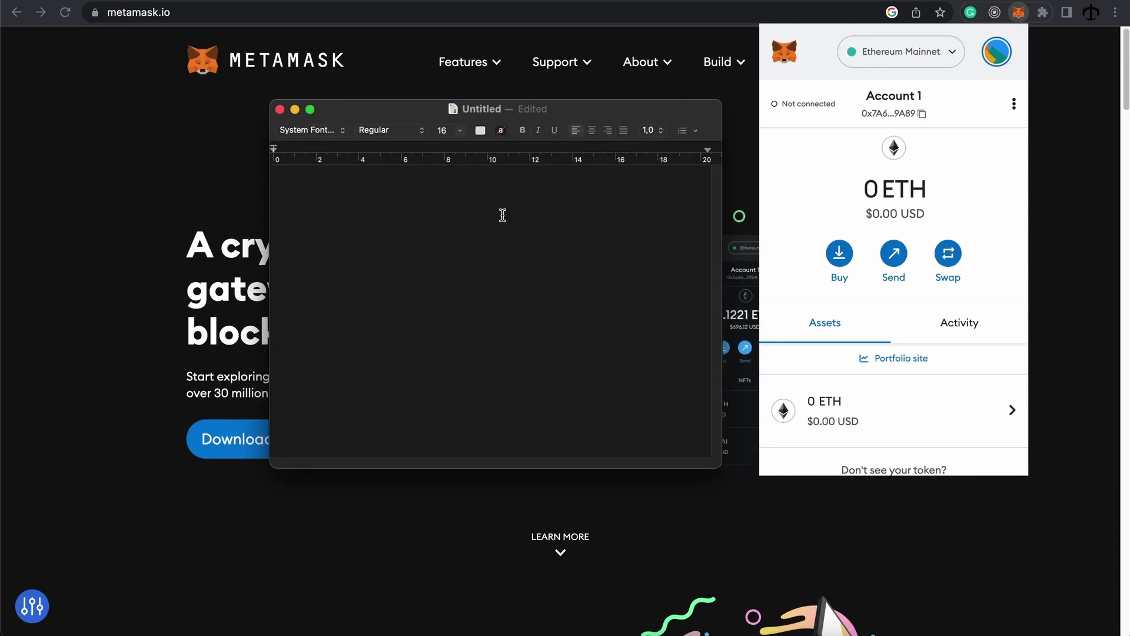
{"action": "key", "text": "super+v"}
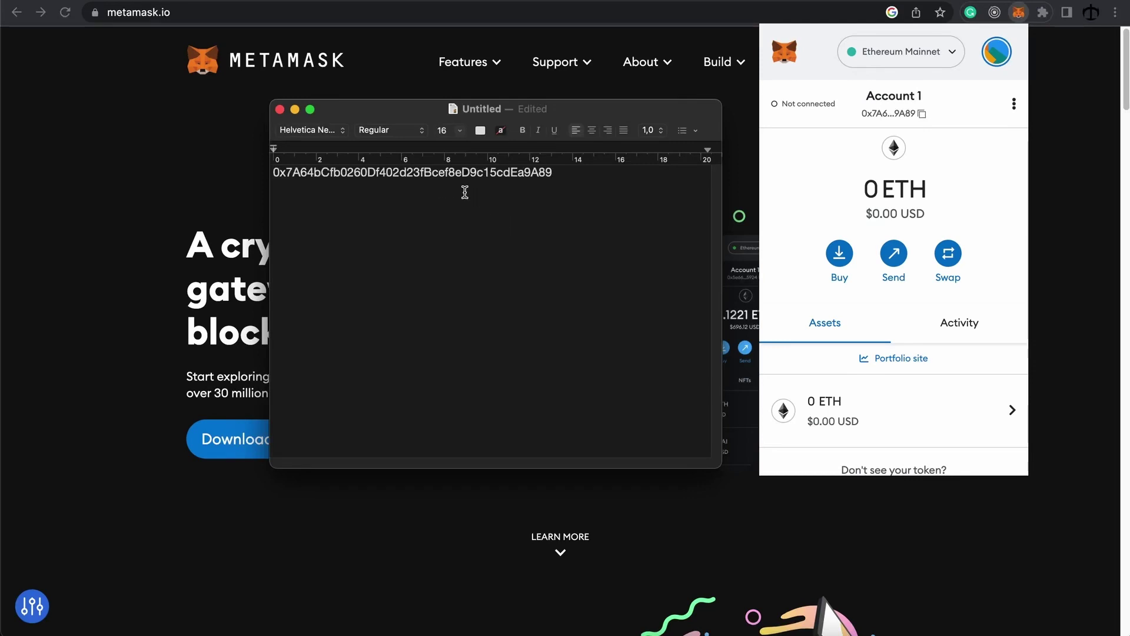
{"action": "double_click", "coordinate": [443, 173]}
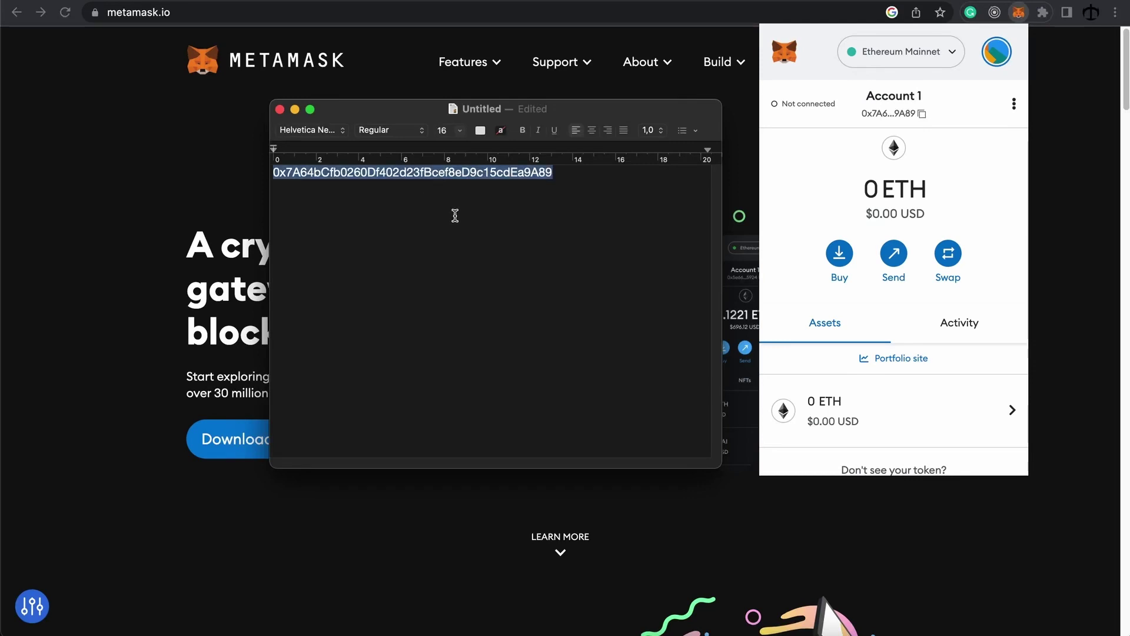
{"action": "left_click", "coordinate": [455, 216]}
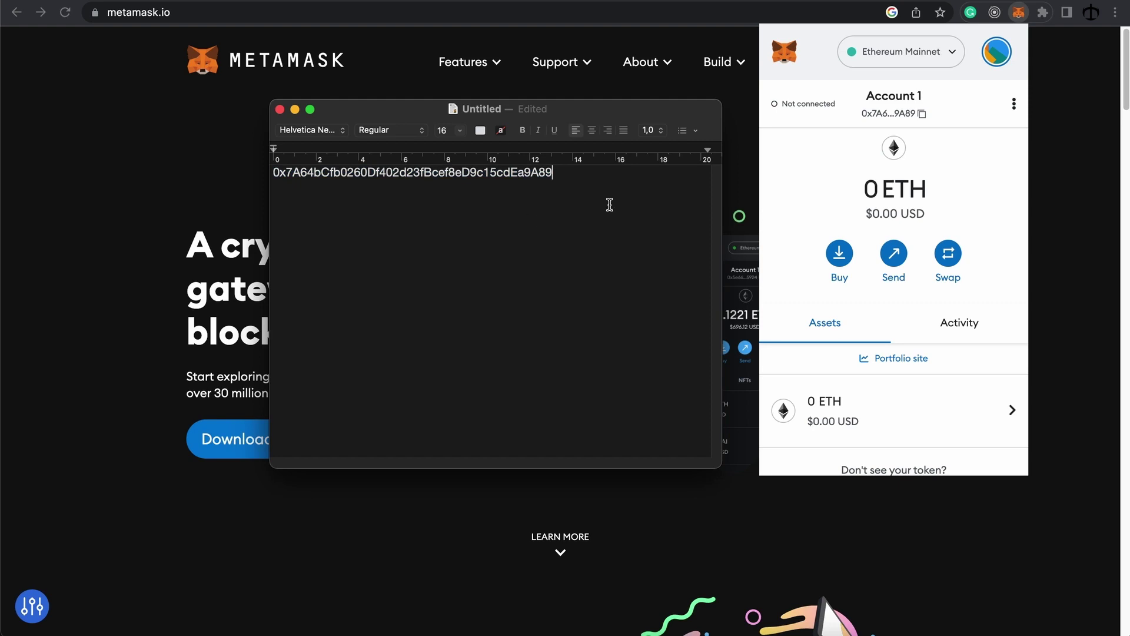
{"action": "double_click", "coordinate": [443, 172]}
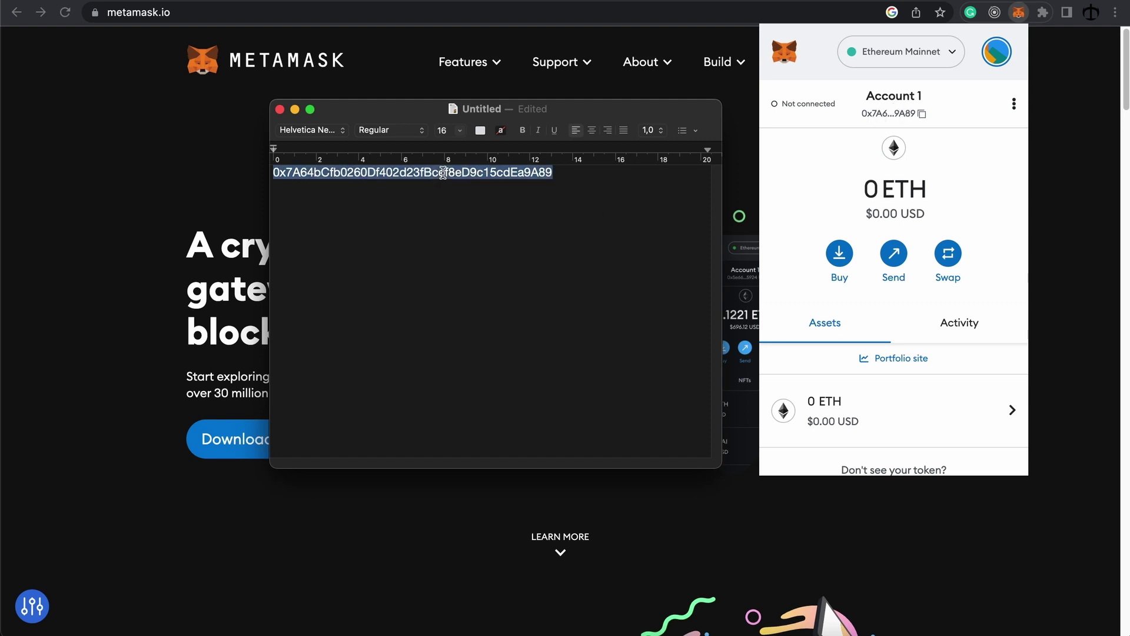
{"action": "left_click", "coordinate": [474, 220]}
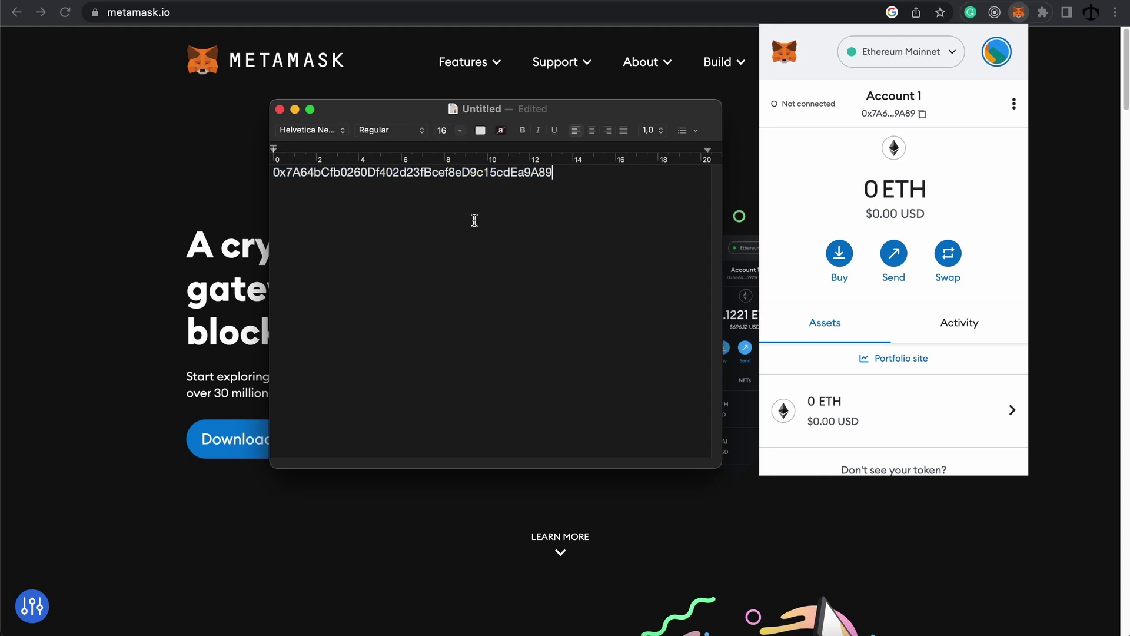
{"action": "double_click", "coordinate": [396, 173]}
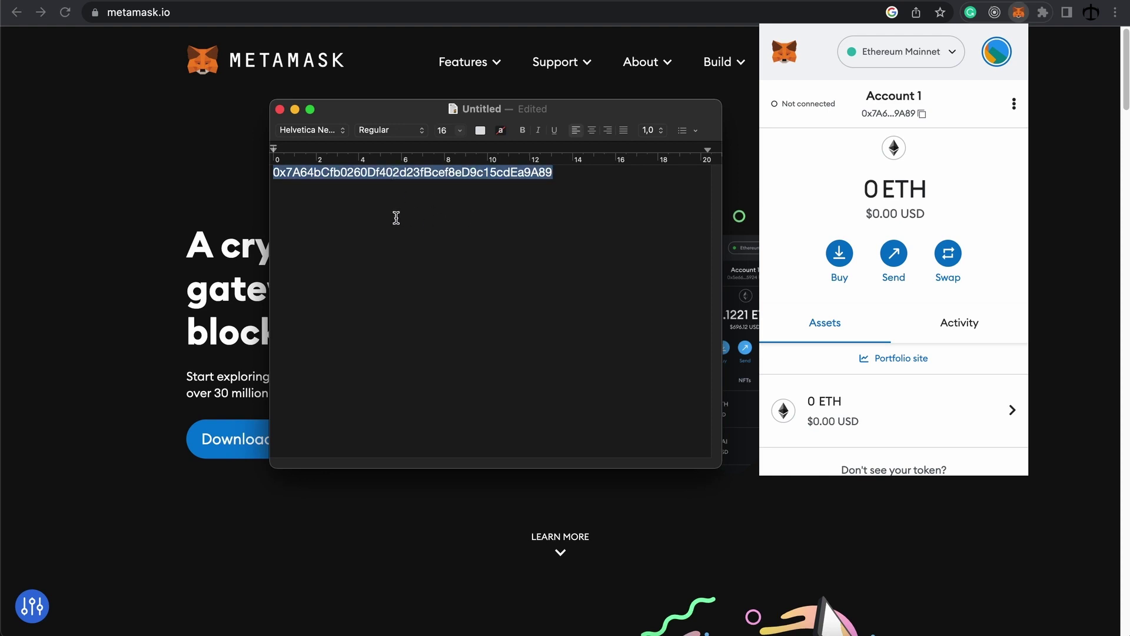
{"action": "left_click", "coordinate": [422, 215]}
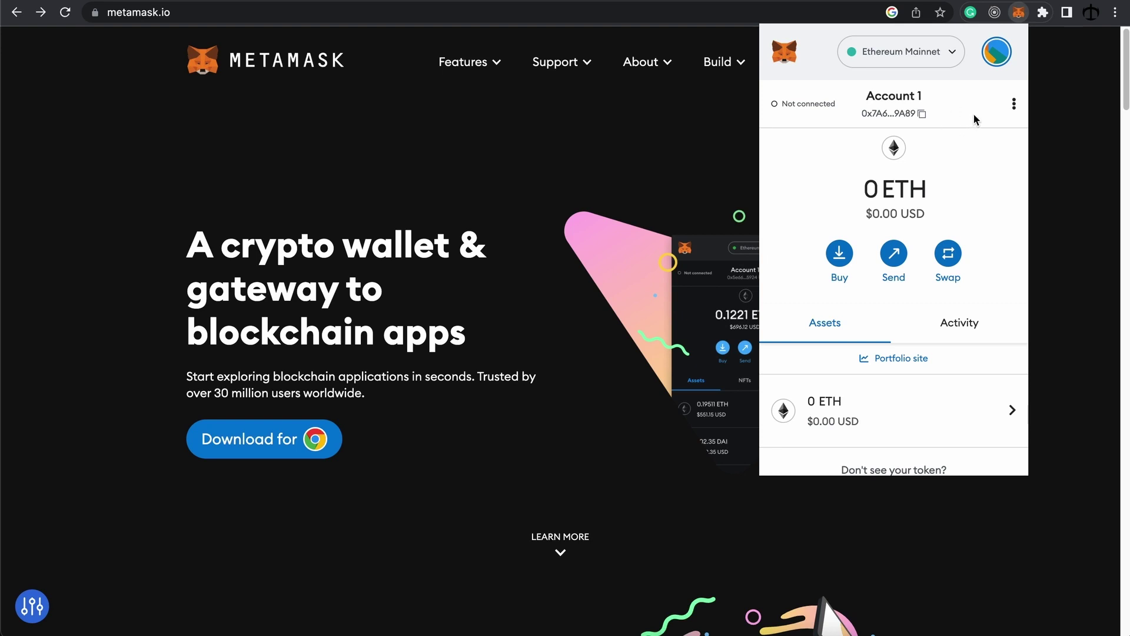
{"action": "left_click", "coordinate": [1014, 106]}
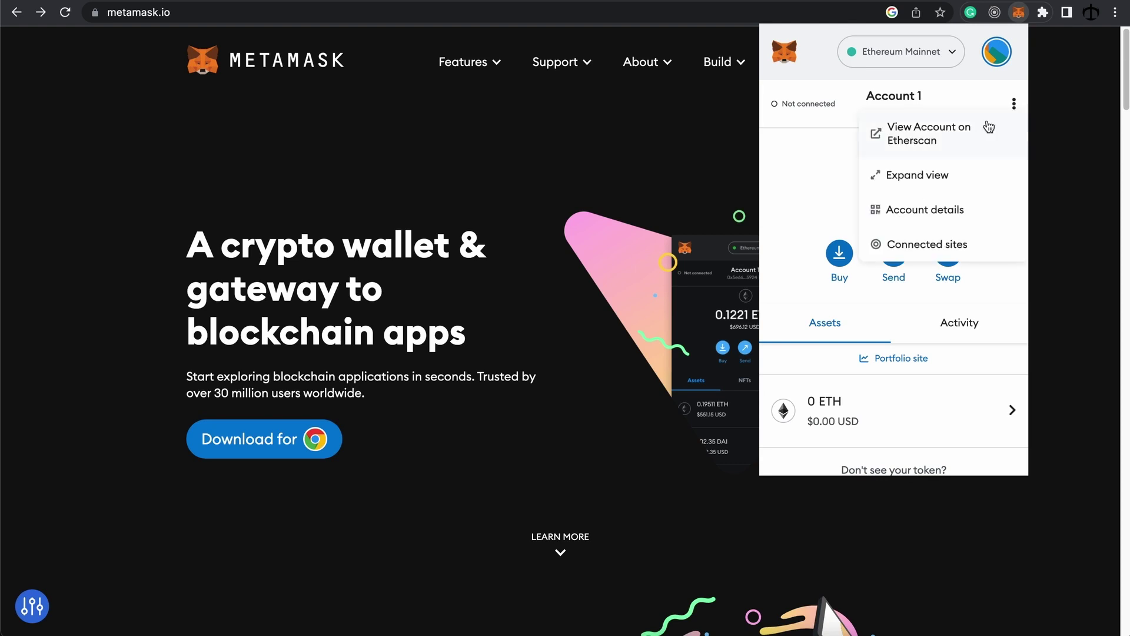
{"action": "left_click", "coordinate": [911, 212]}
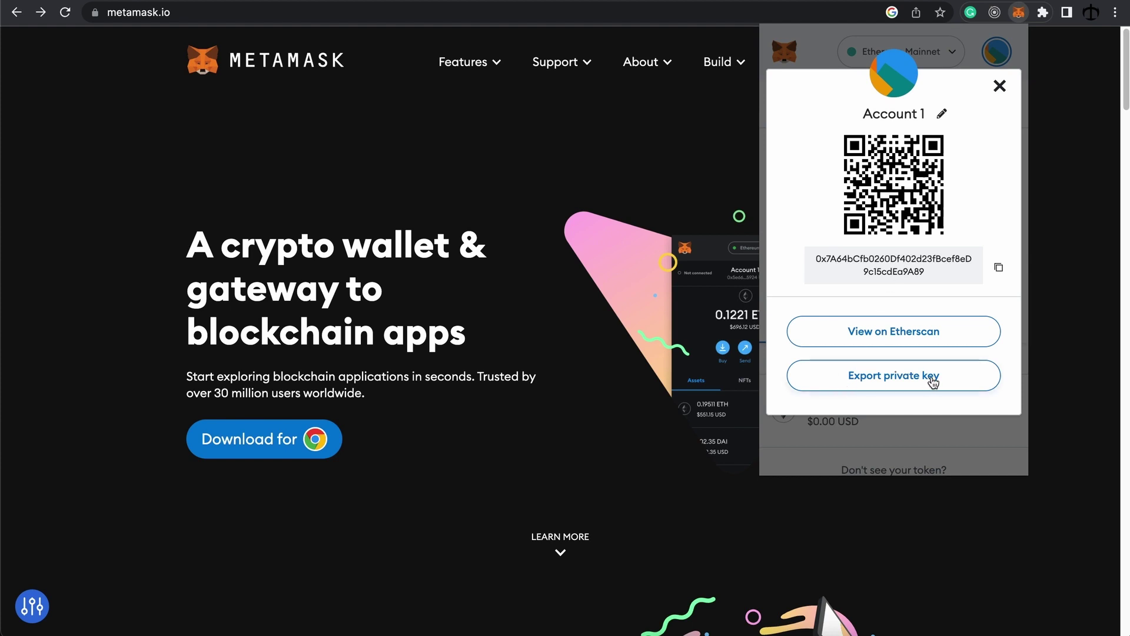
{"action": "left_click", "coordinate": [897, 382]}
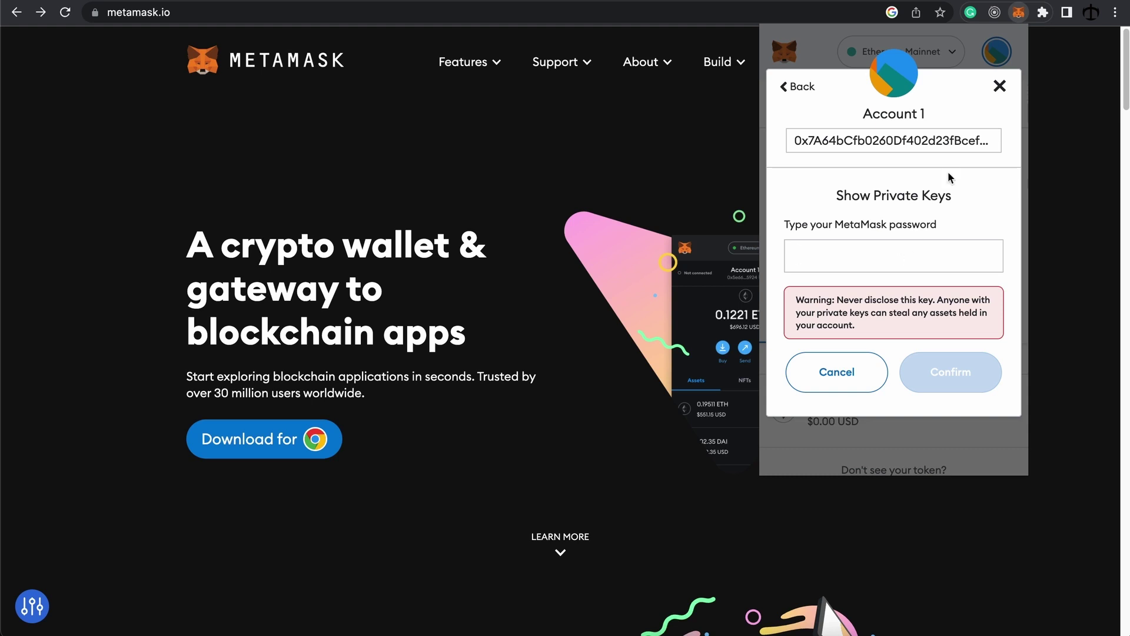
{"action": "left_click", "coordinate": [999, 87]}
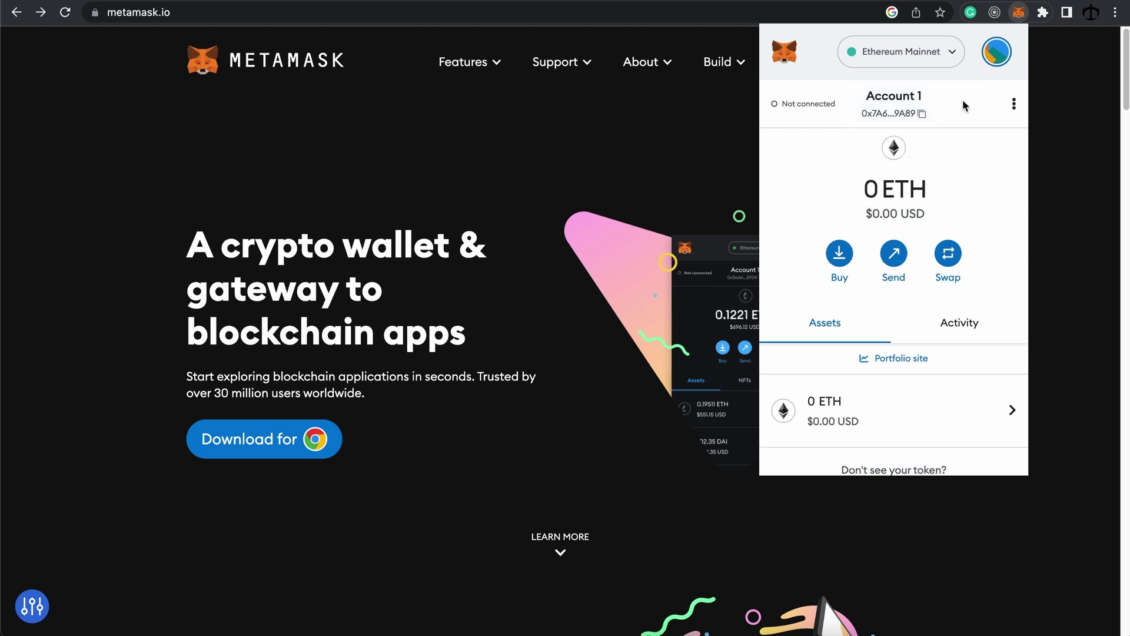
Check the $0.00 USD balance and Activity tab, then open the My accounts list.
{"action": "left_click_drag", "start_coordinate": [868, 188], "coordinate": [931, 212]}
{"action": "left_click", "coordinate": [905, 193]}
{"action": "left_click_drag", "start_coordinate": [868, 213], "coordinate": [939, 216]}
{"action": "left_click", "coordinate": [941, 216]}
{"action": "left_click", "coordinate": [950, 329]}
{"action": "left_click", "coordinate": [838, 328]}
{"action": "left_click", "coordinate": [999, 59]}
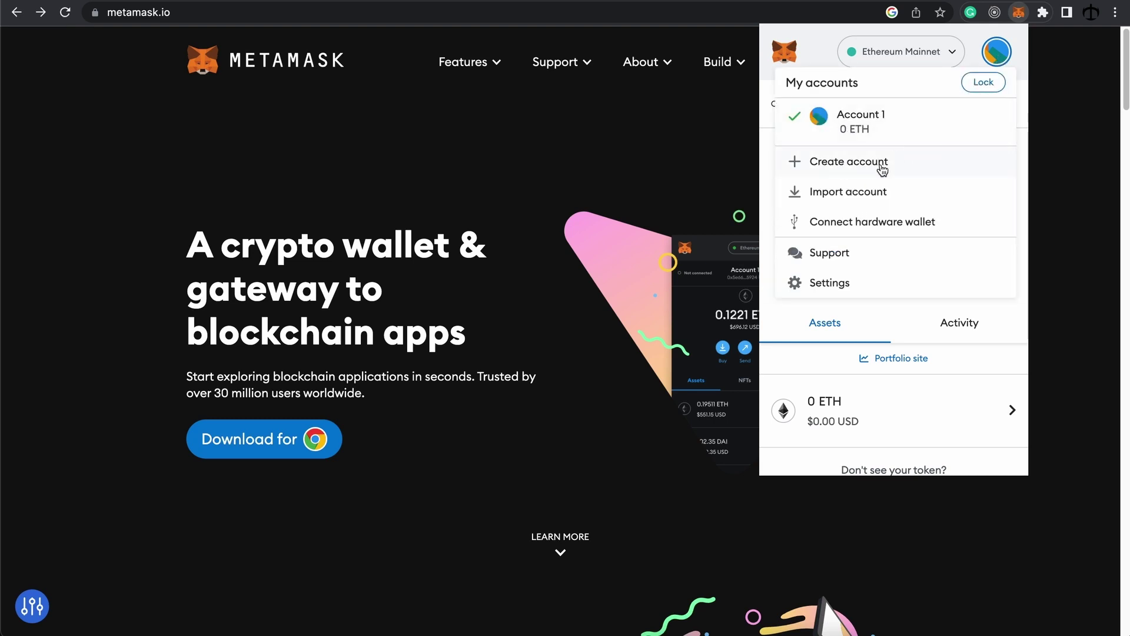
Create a new account, keeping the default name Account 2.
{"action": "left_click", "coordinate": [847, 164]}
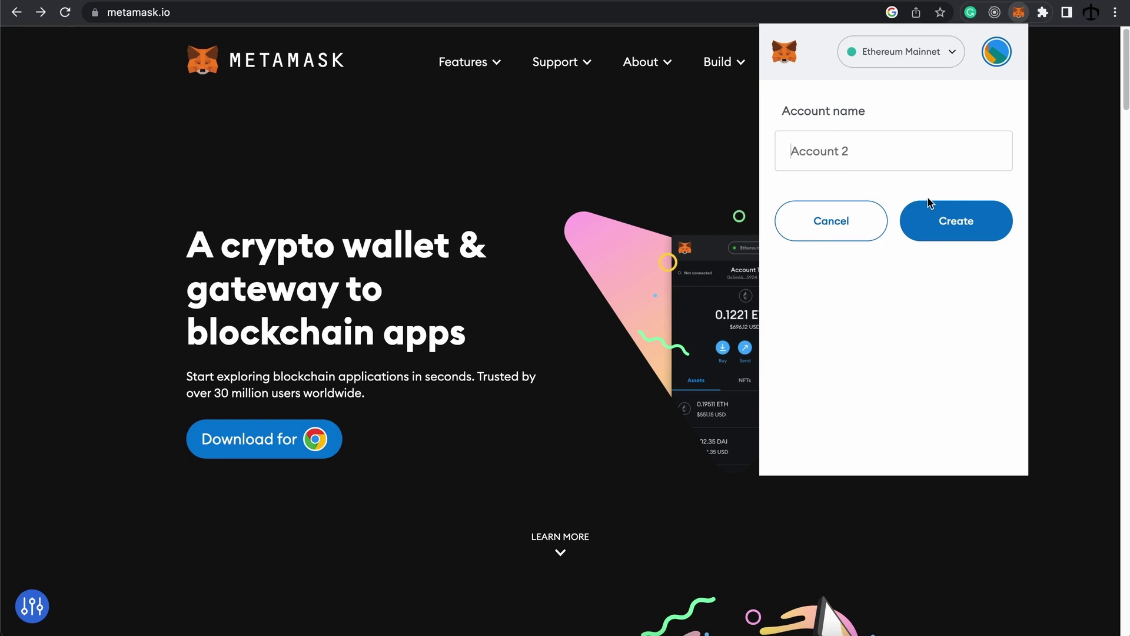
{"action": "left_click", "coordinate": [969, 227]}
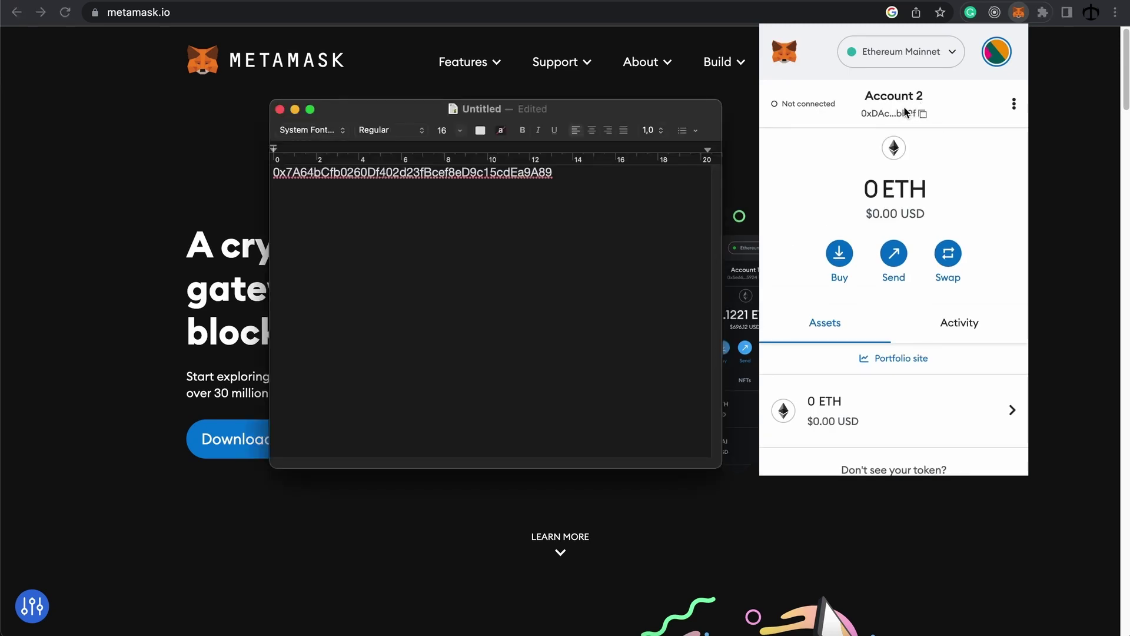
Copy Account 2's public address from MetaMask and paste it on a new line in TextEdit.
{"action": "left_click", "coordinate": [882, 111]}
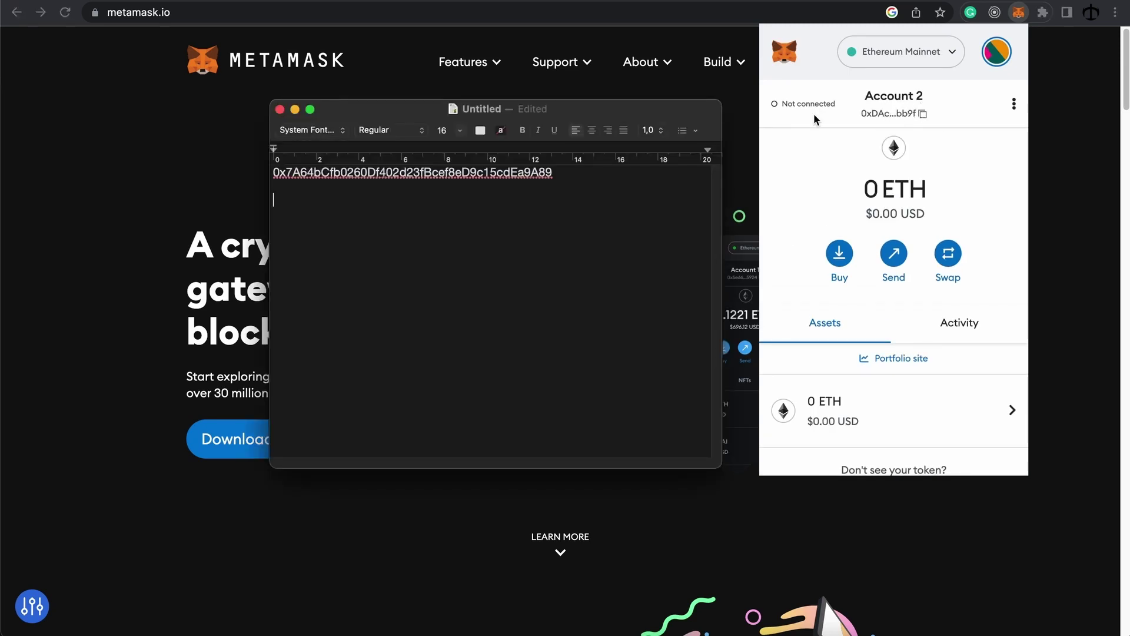
{"action": "left_click", "coordinate": [416, 227]}
{"action": "key", "text": "super+v"}
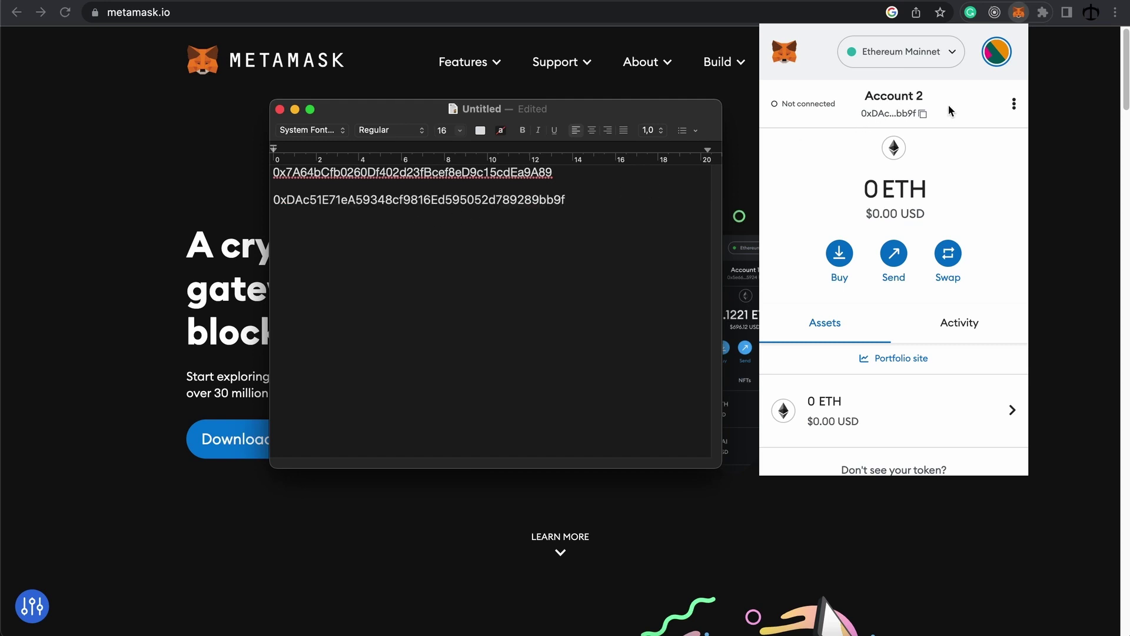
{"action": "left_click", "coordinate": [1013, 107]}
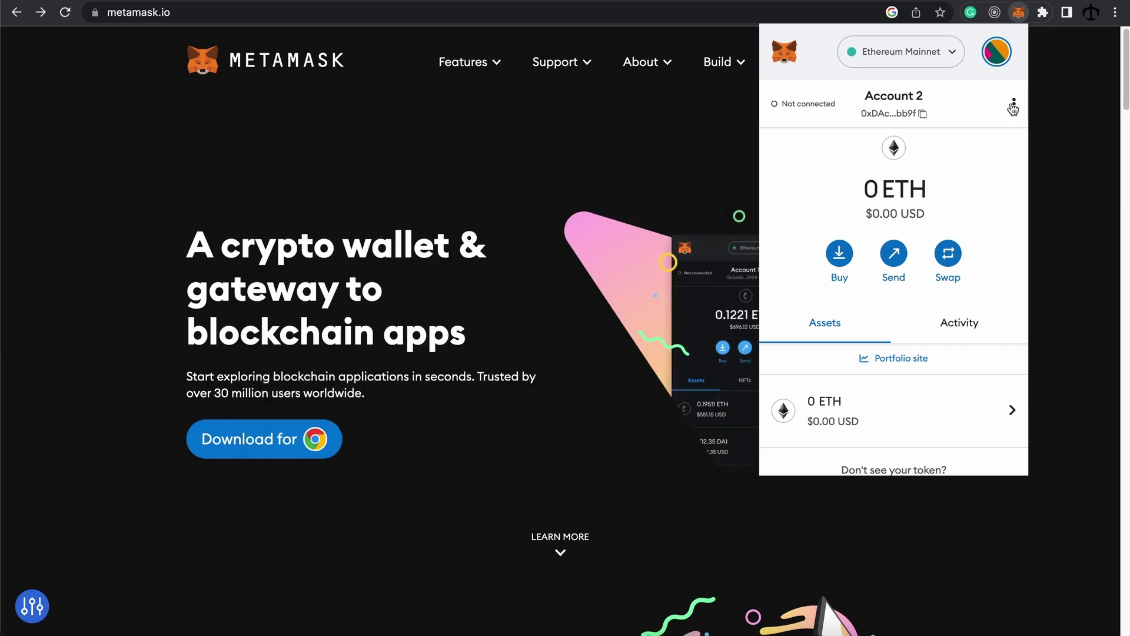
{"action": "left_click", "coordinate": [1013, 108]}
{"action": "left_click", "coordinate": [920, 213]}
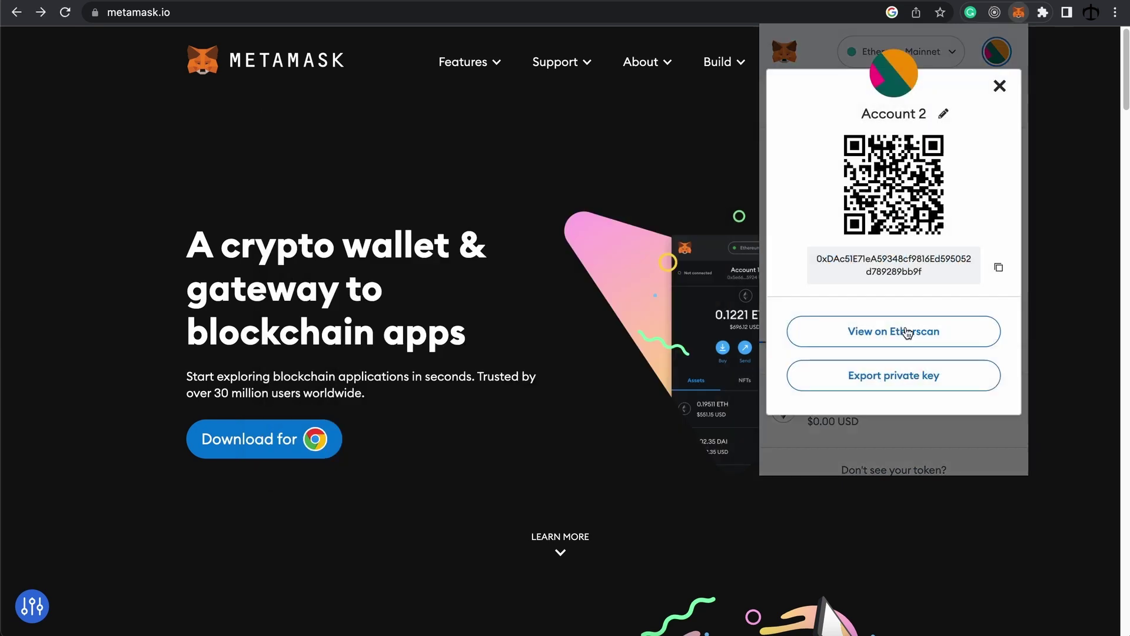
{"action": "left_click", "coordinate": [911, 379]}
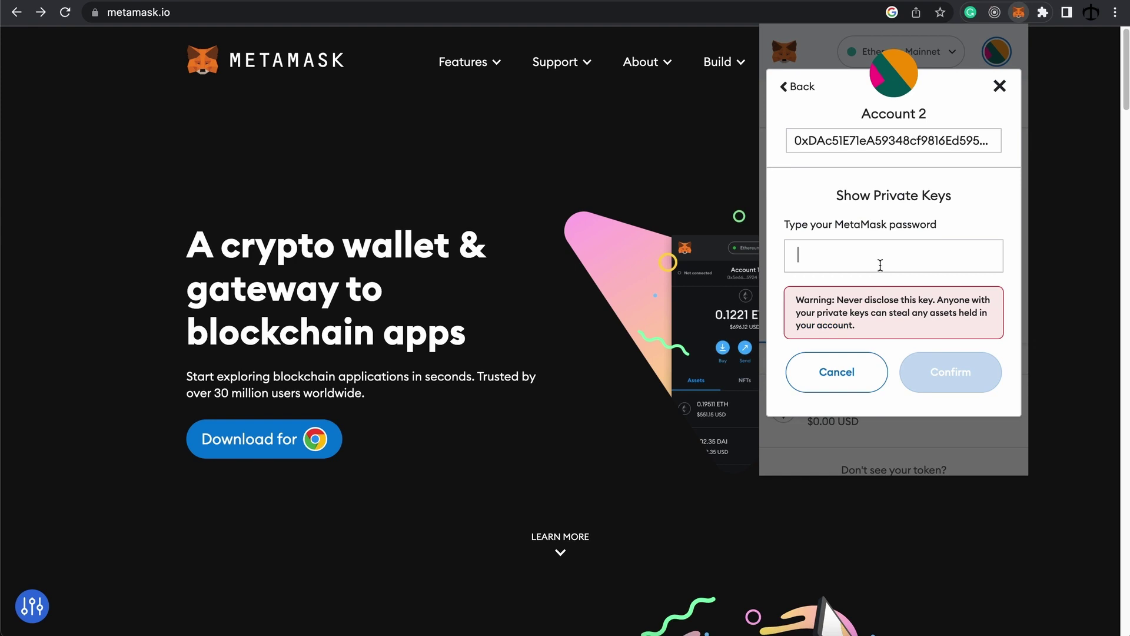
{"action": "left_click", "coordinate": [999, 86]}
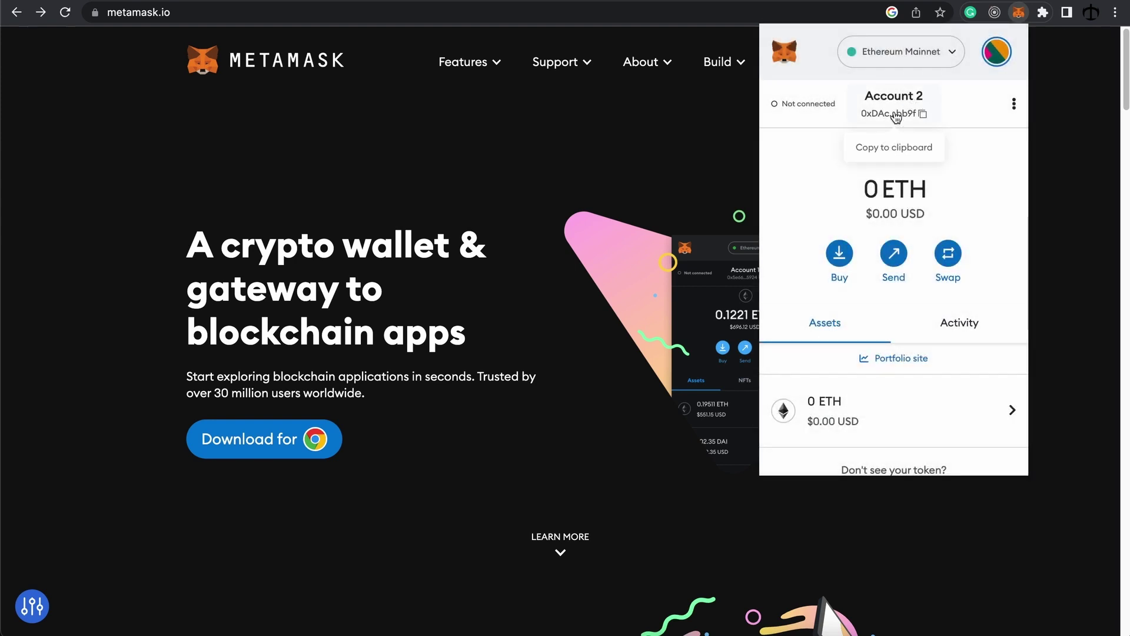
Switch the wallet between Account 1 and Account 2 several times to demonstrate account switching.
{"action": "left_click", "coordinate": [999, 59]}
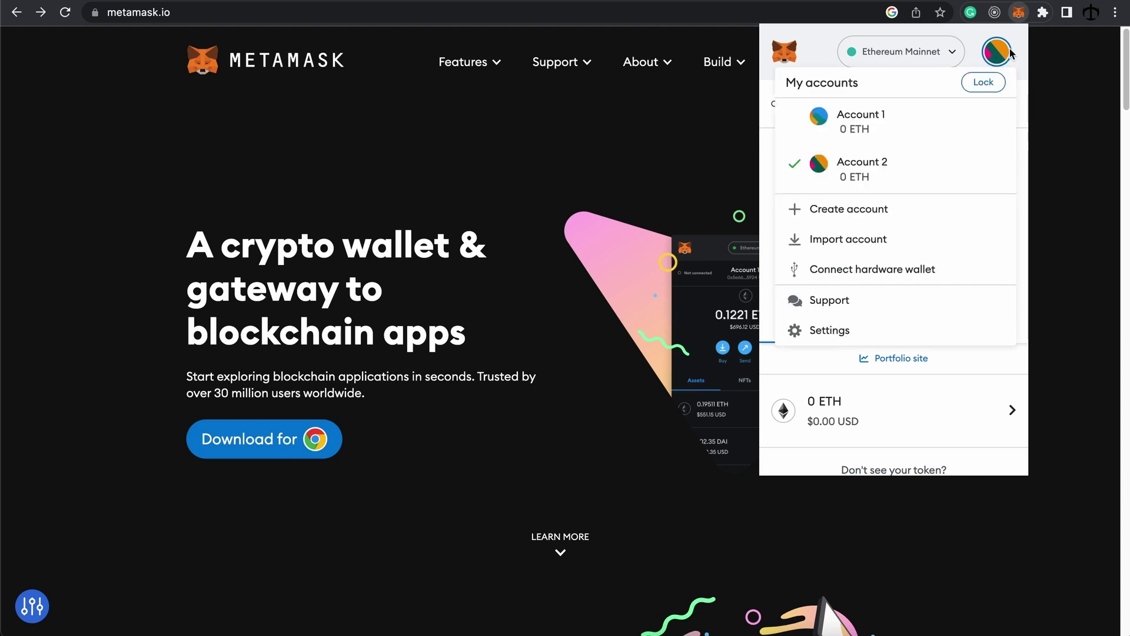
{"action": "left_click", "coordinate": [869, 126]}
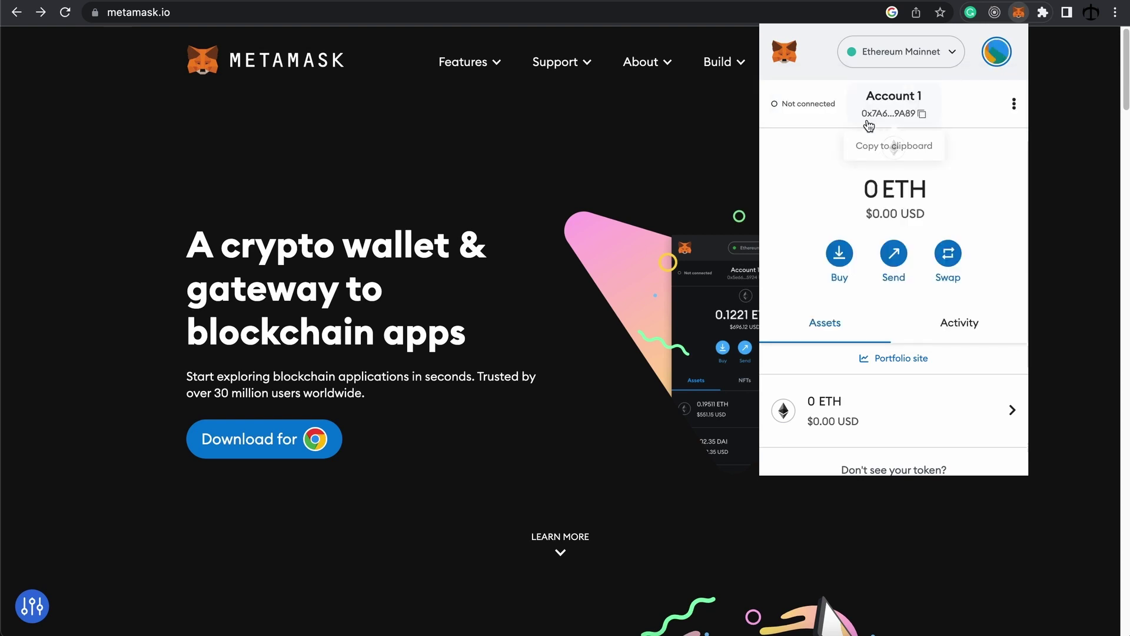
{"action": "left_click", "coordinate": [999, 56]}
{"action": "left_click", "coordinate": [855, 165]}
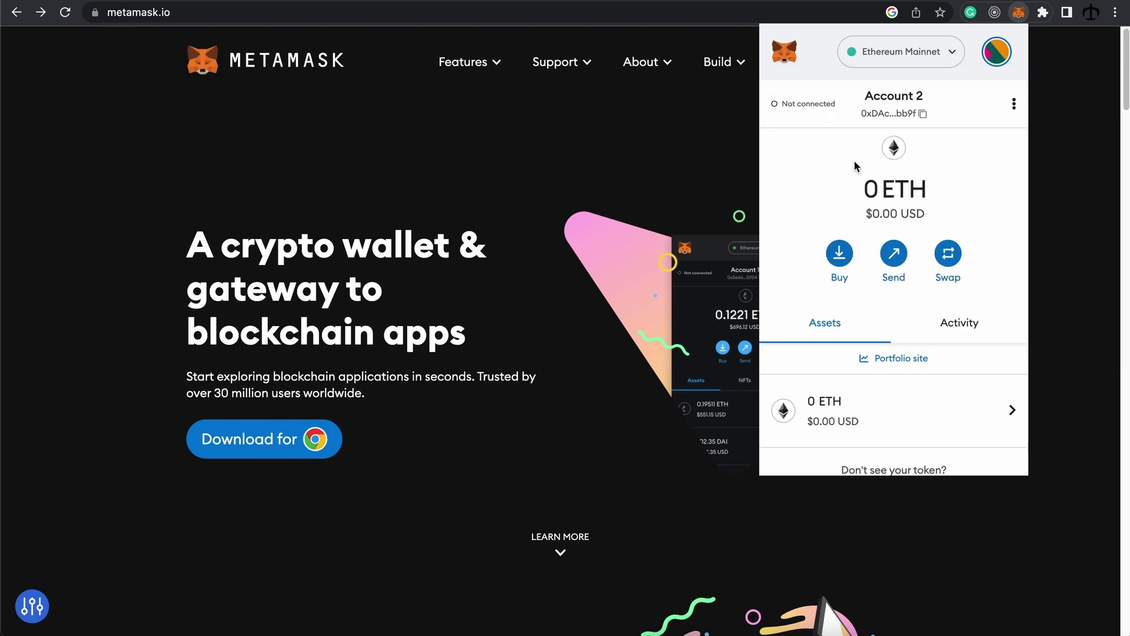
{"action": "left_click", "coordinate": [997, 53]}
{"action": "left_click", "coordinate": [879, 125]}
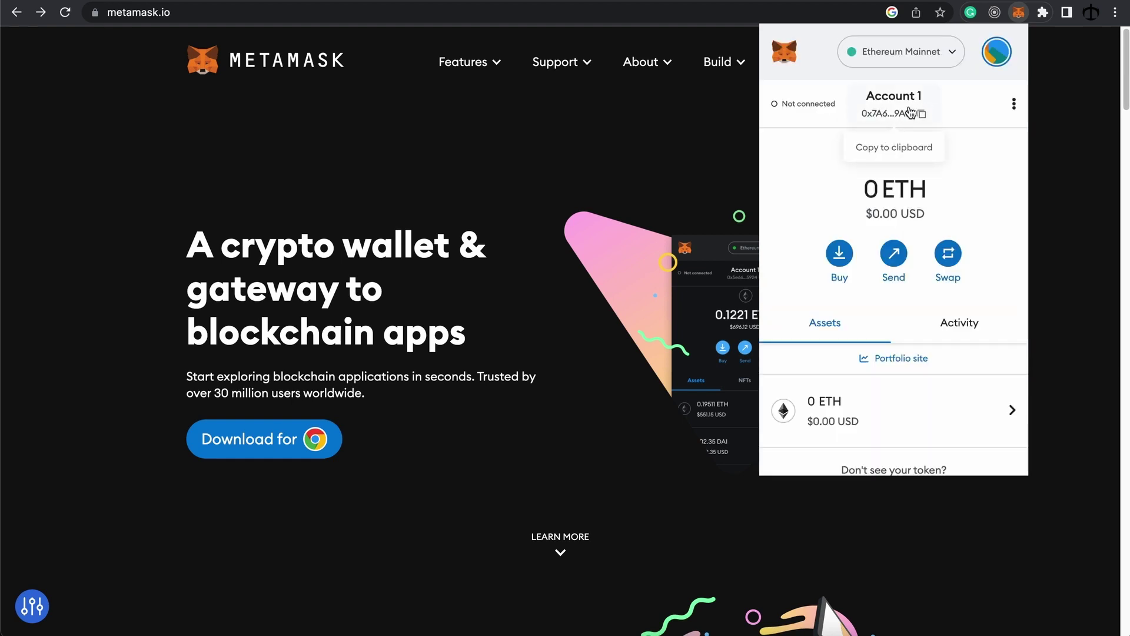
{"action": "left_click", "coordinate": [997, 52]}
{"action": "left_click", "coordinate": [857, 170]}
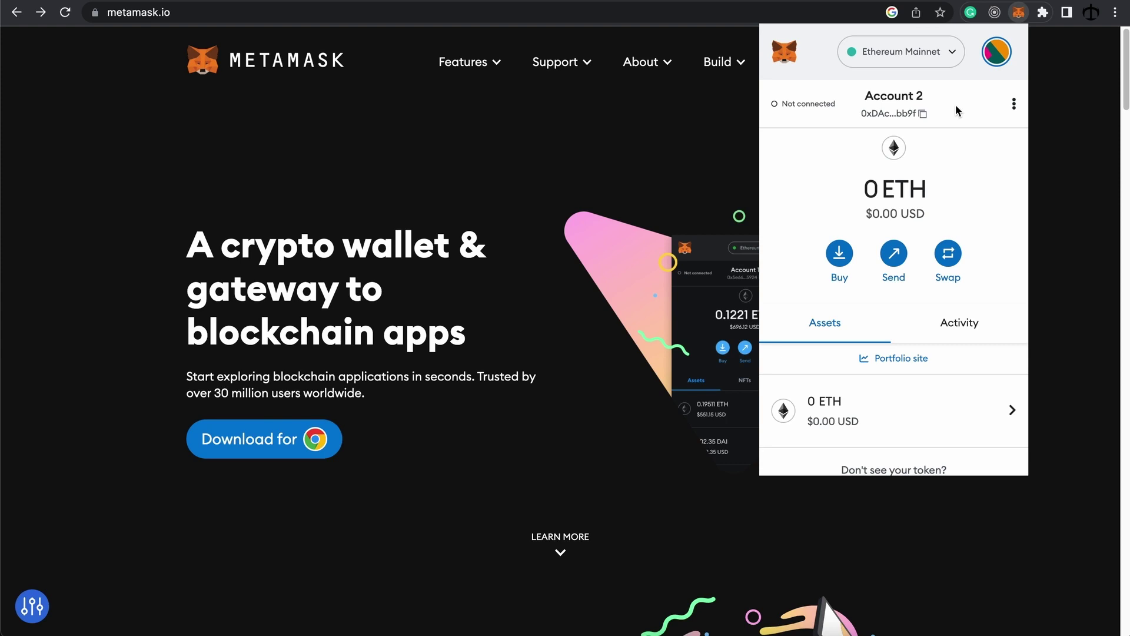
Switch back to Account 1 and keep it as the active account on Ethereum Mainnet.
{"action": "left_click", "coordinate": [995, 59]}
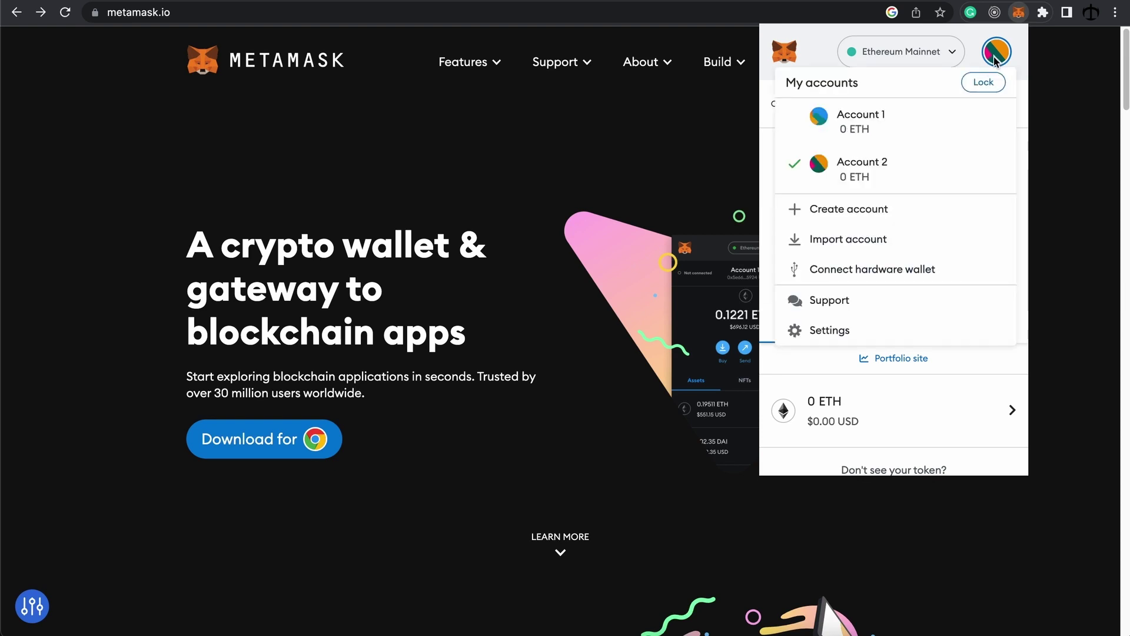
{"action": "left_click", "coordinate": [896, 115]}
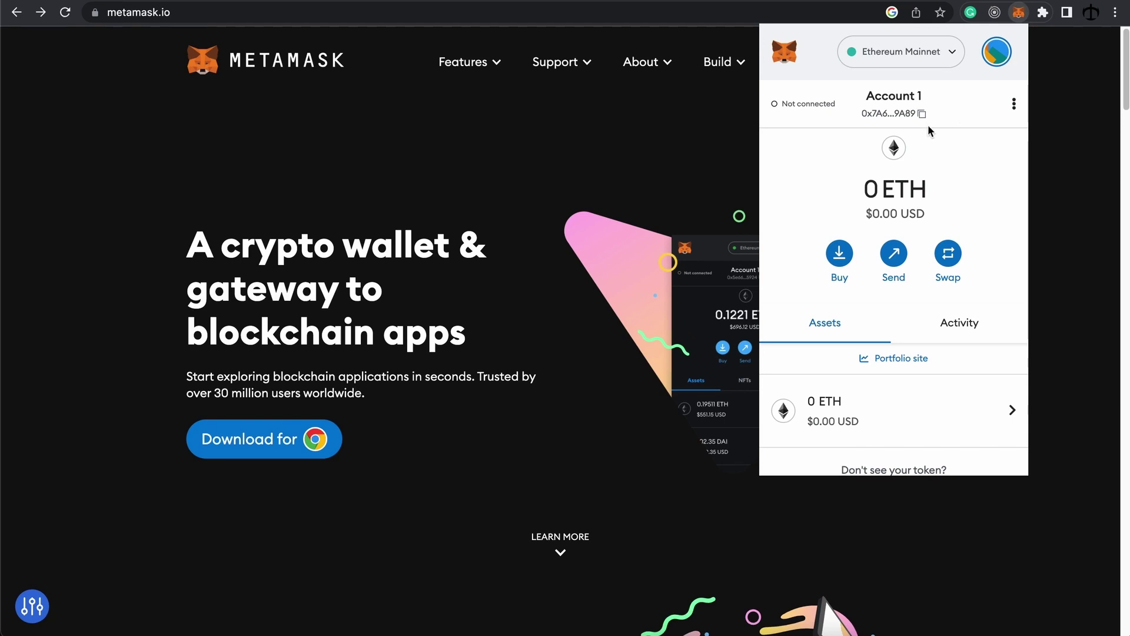
{"action": "left_click", "coordinate": [997, 51]}
{"action": "left_click", "coordinate": [881, 126]}
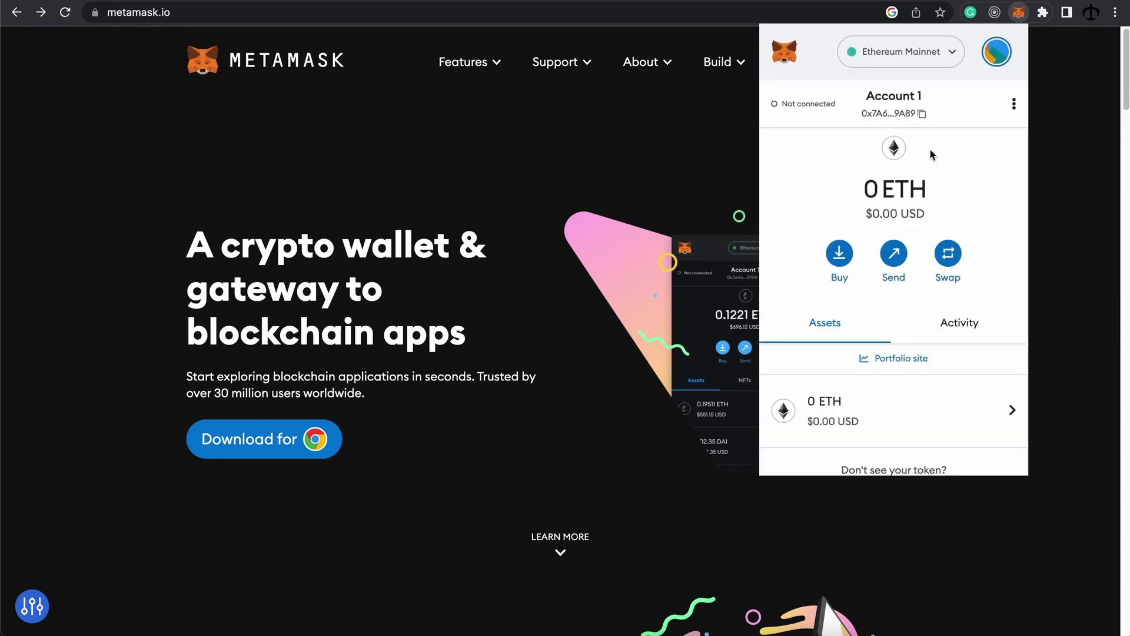